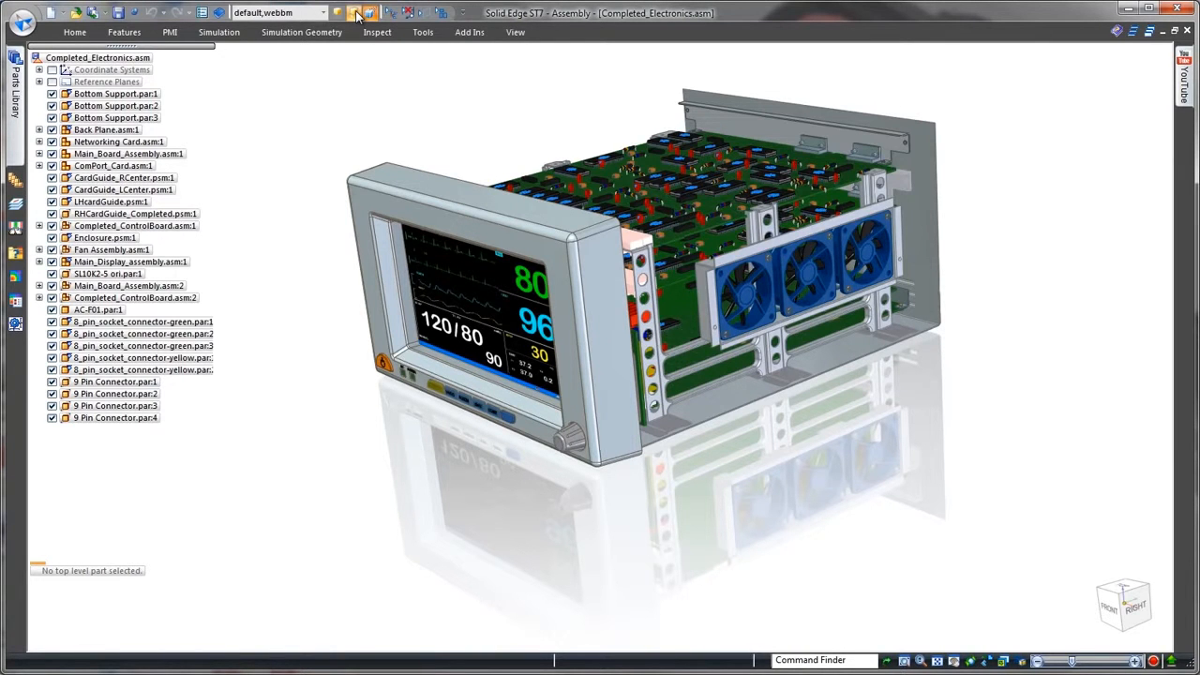
With the 01- Sheet Enclosure display configuration, add 90-degree flanges along the enclosure's bottom side edges, up to the back panel's top corner
{"action": "left_click", "coordinate": [357, 15]}
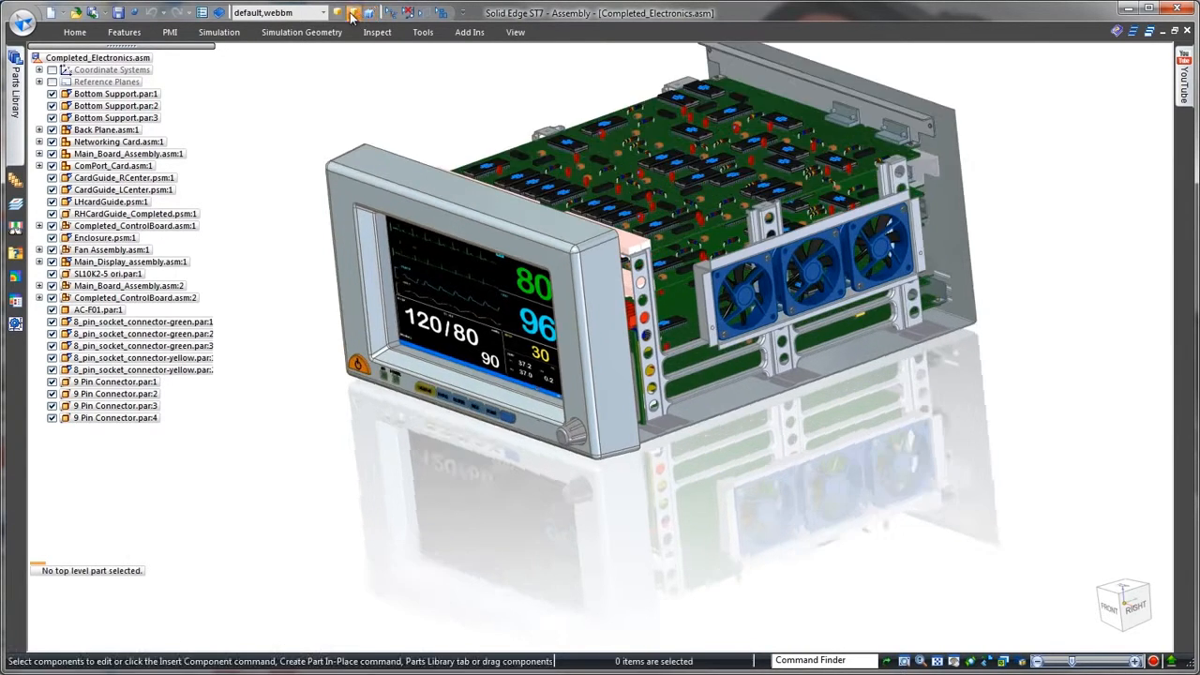
{"action": "left_click", "coordinate": [617, 419]}
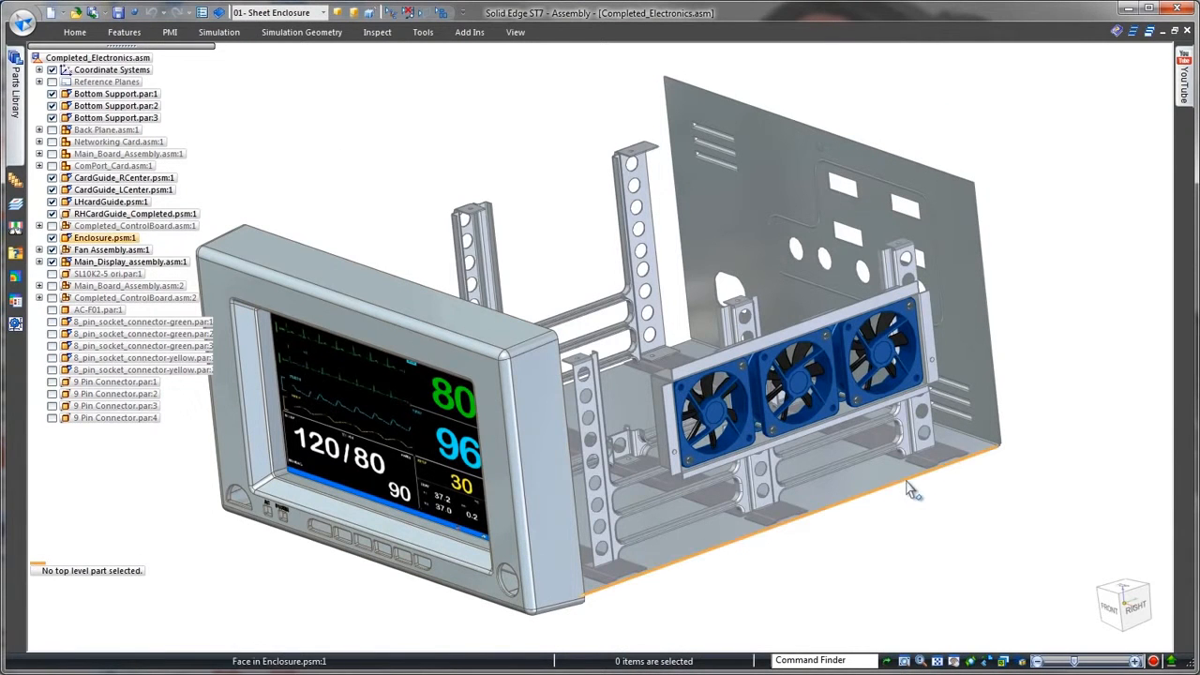
{"action": "left_click", "coordinate": [909, 489]}
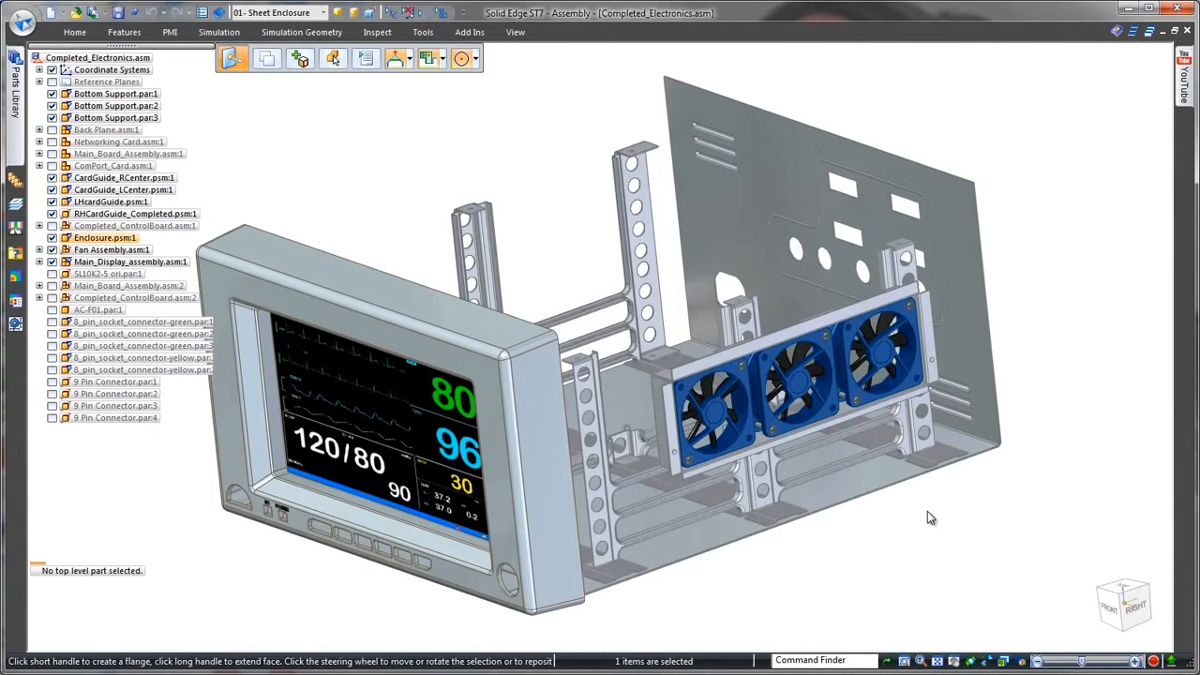
{"action": "left_click", "coordinate": [685, 348]}
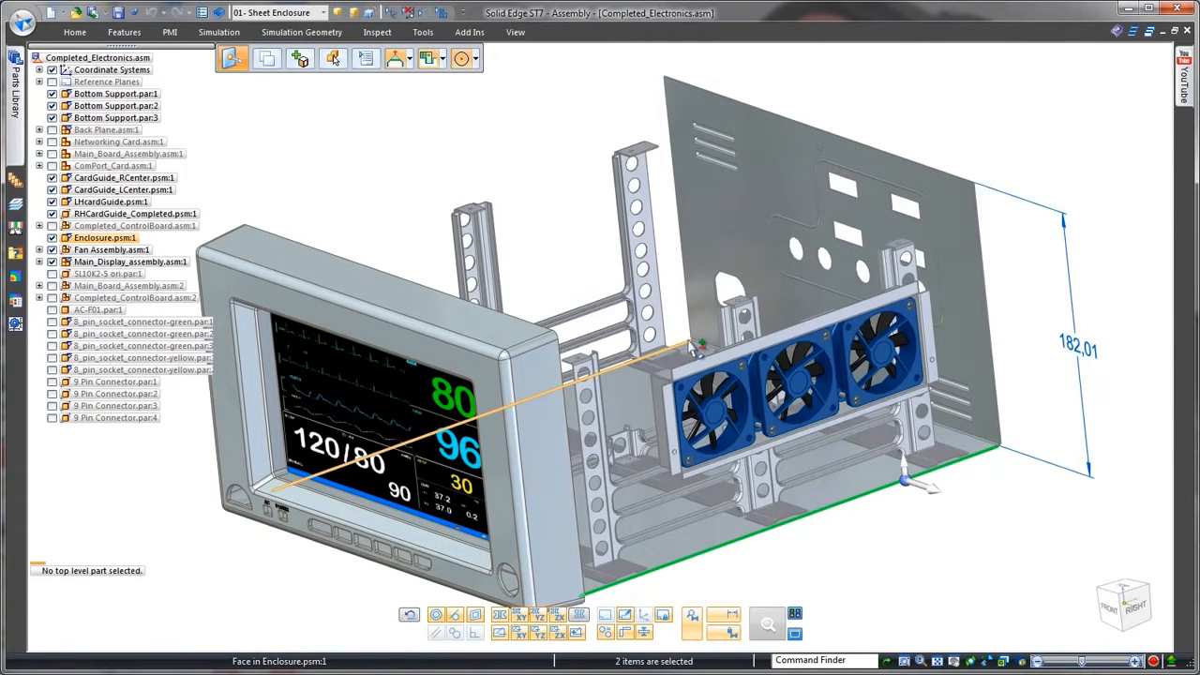
{"action": "left_click", "coordinate": [911, 438]}
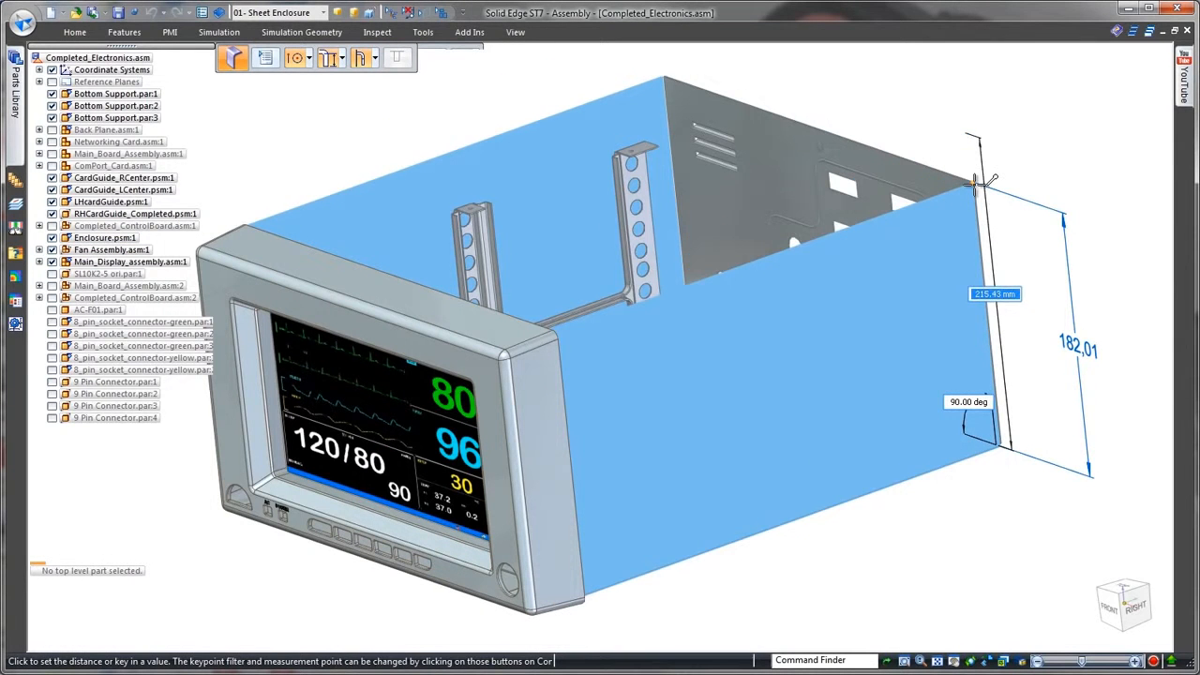
{"action": "left_click", "coordinate": [982, 184]}
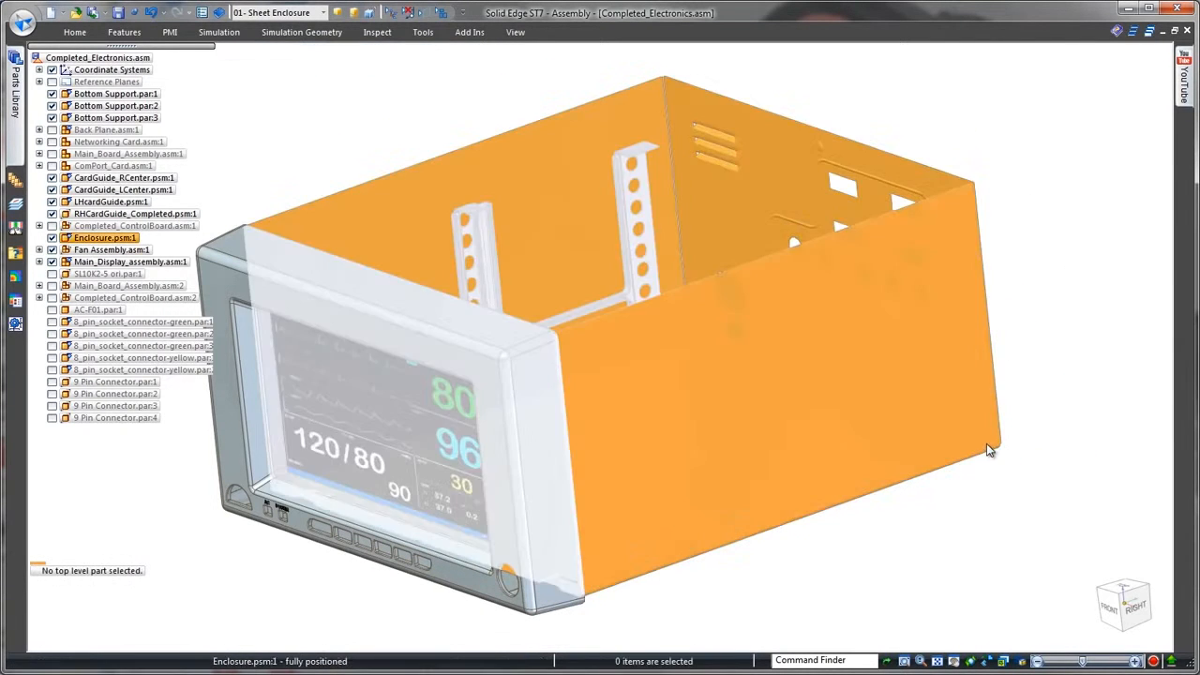
Edit the enclosure in place and close the first corner between back panel and side flange with the Closed corner treatment
{"action": "double_click", "coordinate": [993, 426]}
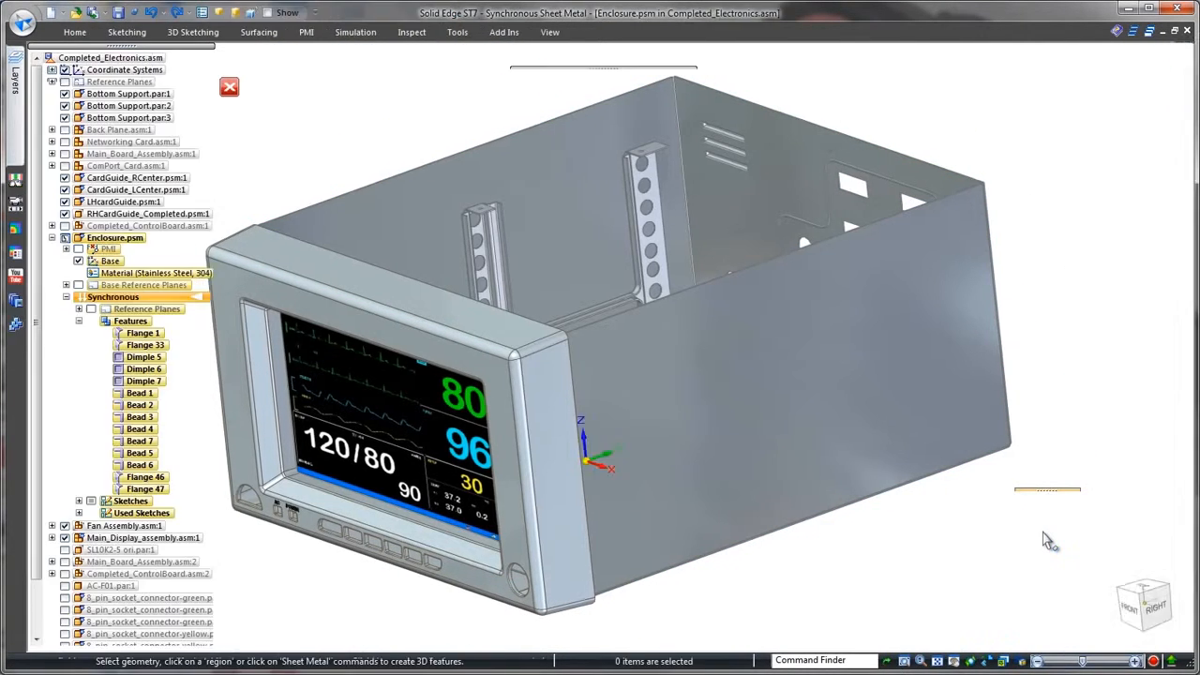
{"action": "middle_click_drag", "start_coordinate": [1042, 537], "coordinate": [500, 218]}
{"action": "right_click", "coordinate": [499, 210]}
{"action": "left_click", "coordinate": [455, 253]}
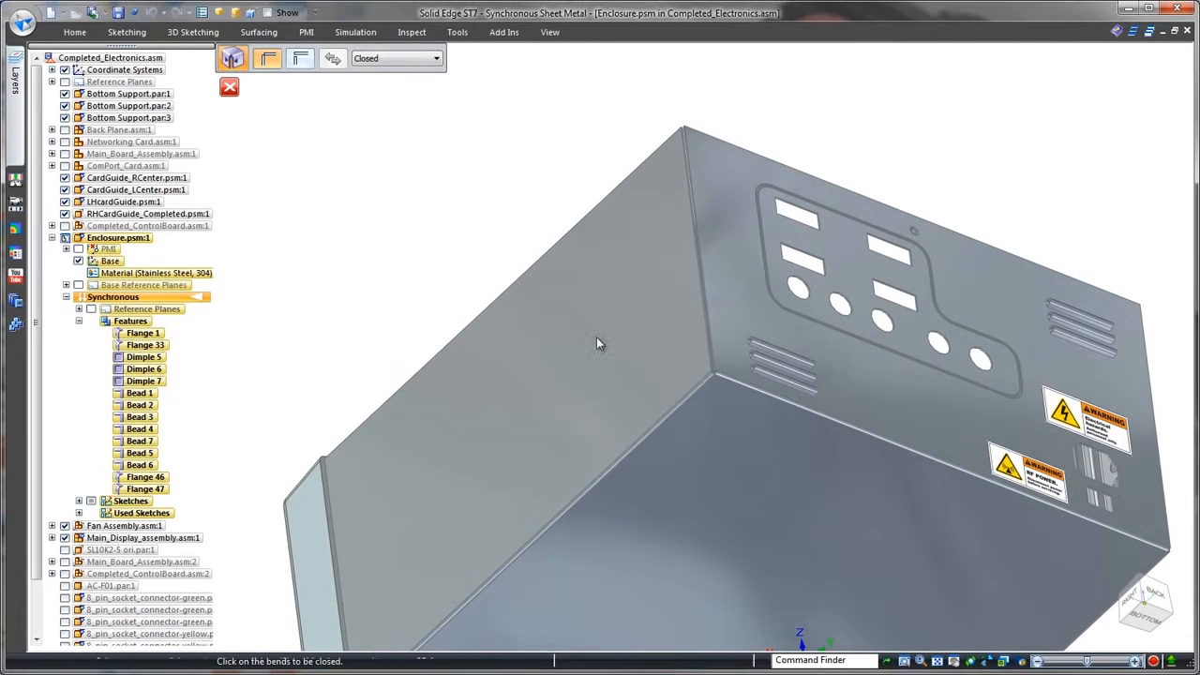
{"action": "left_click", "coordinate": [730, 374]}
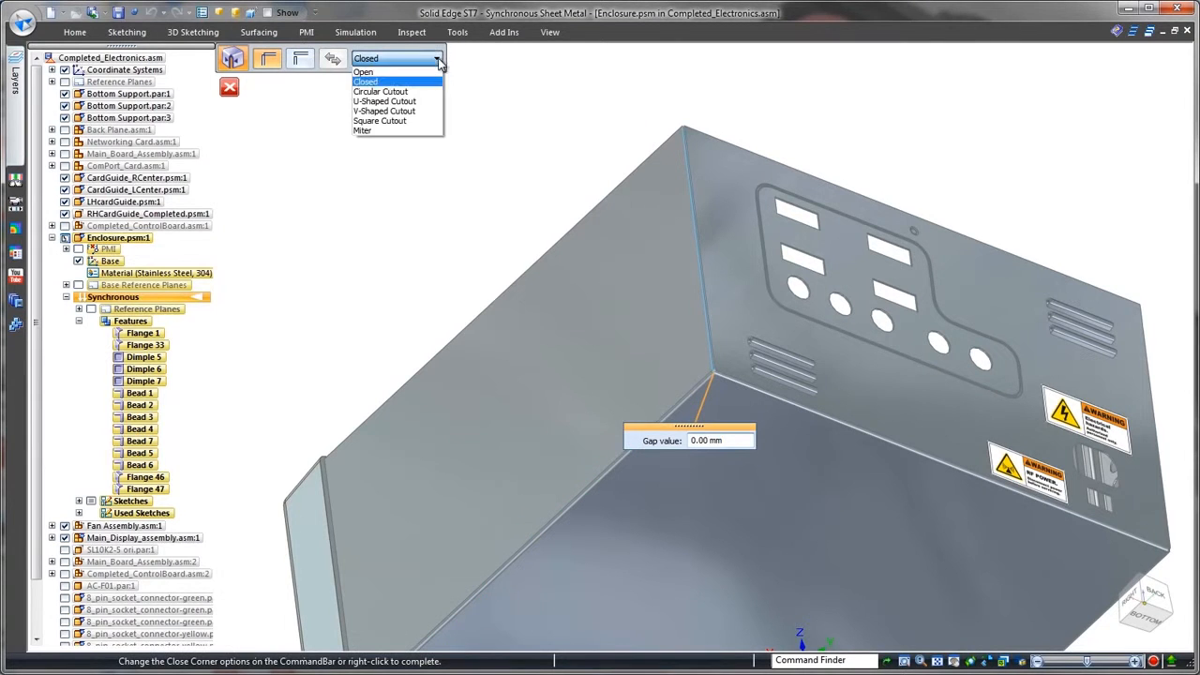
{"action": "left_click", "coordinate": [428, 83]}
{"action": "right_click", "coordinate": [514, 186]}
Apply the same Closed corner treatment to the enclosure's opposite back corner
{"action": "middle_click_drag", "start_coordinate": [513, 186], "coordinate": [574, 219]}
{"action": "left_click", "coordinate": [745, 321]}
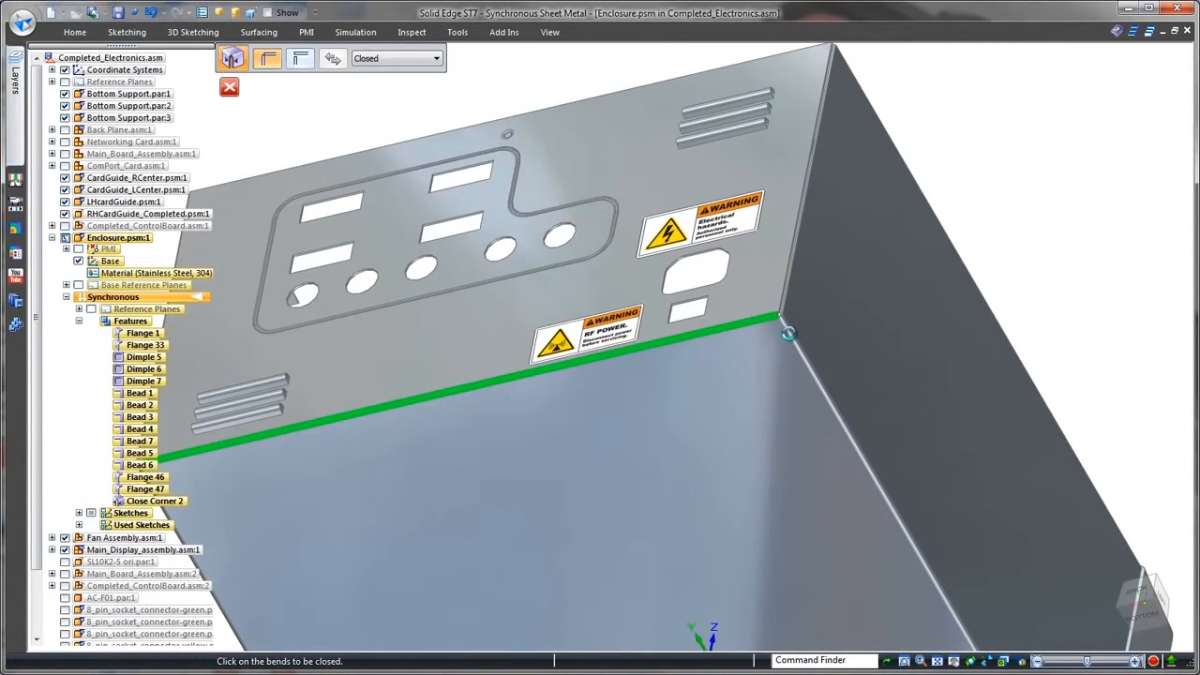
{"action": "right_click", "coordinate": [1021, 255]}
Sketch a rectangle locked to the side wall's plane, running from its top edge to just above its bottom edge beside the fans
{"action": "key", "text": "ctrl+i"}
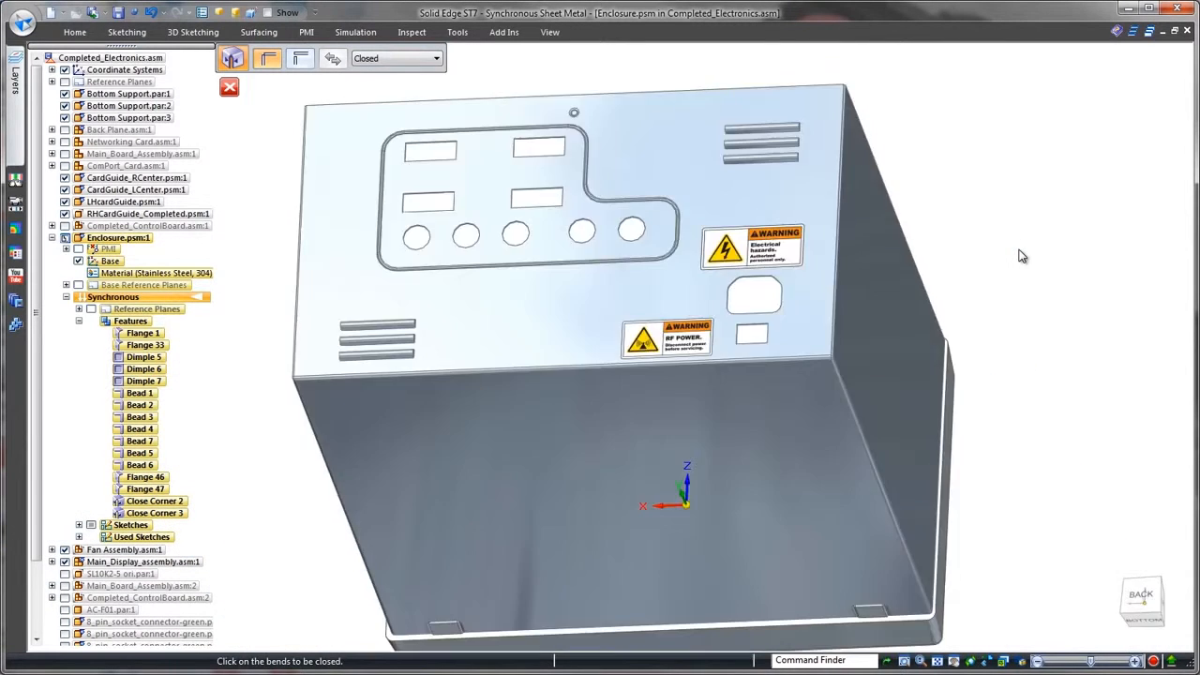
{"action": "right_click_drag", "start_coordinate": [482, 550], "coordinate": [507, 581]}
{"action": "left_click", "coordinate": [507, 580]}
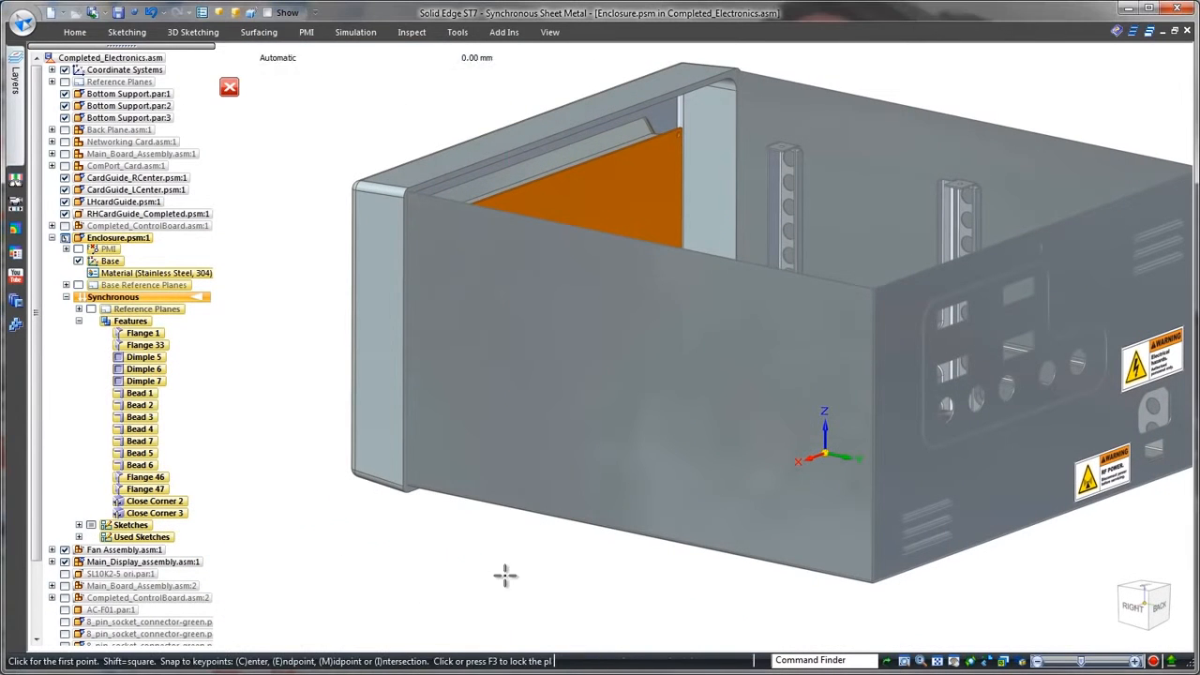
{"action": "key", "text": "F3"}
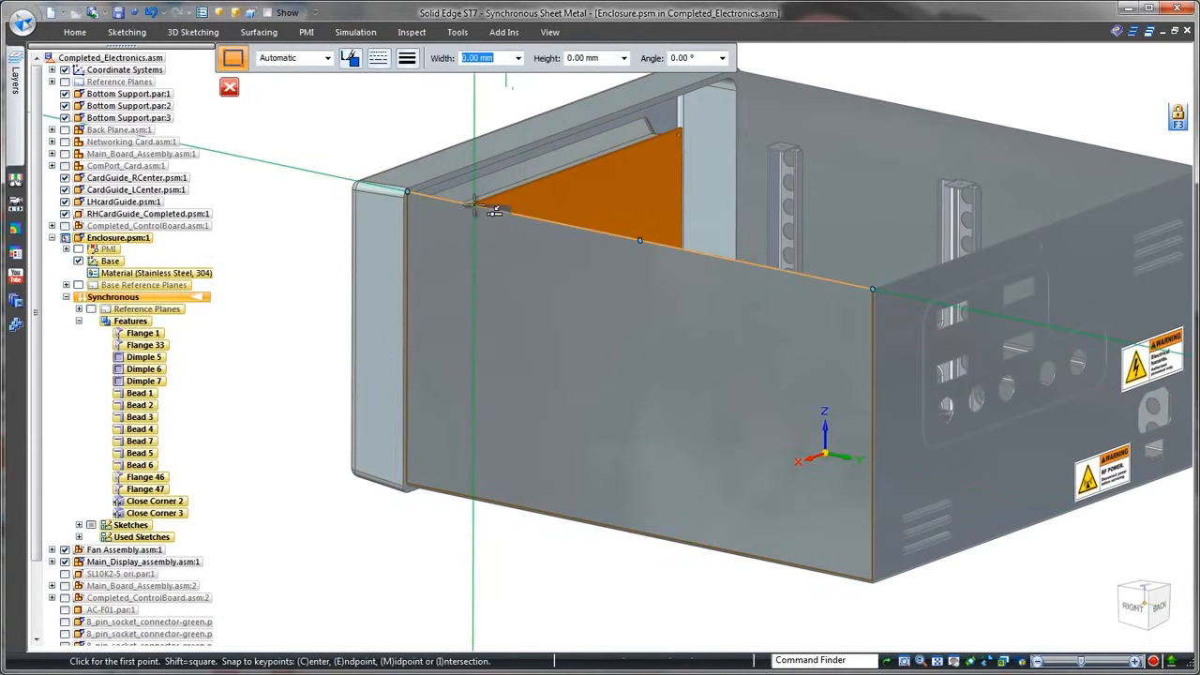
{"action": "left_click", "coordinate": [473, 206]}
{"action": "left_click", "coordinate": [800, 544]}
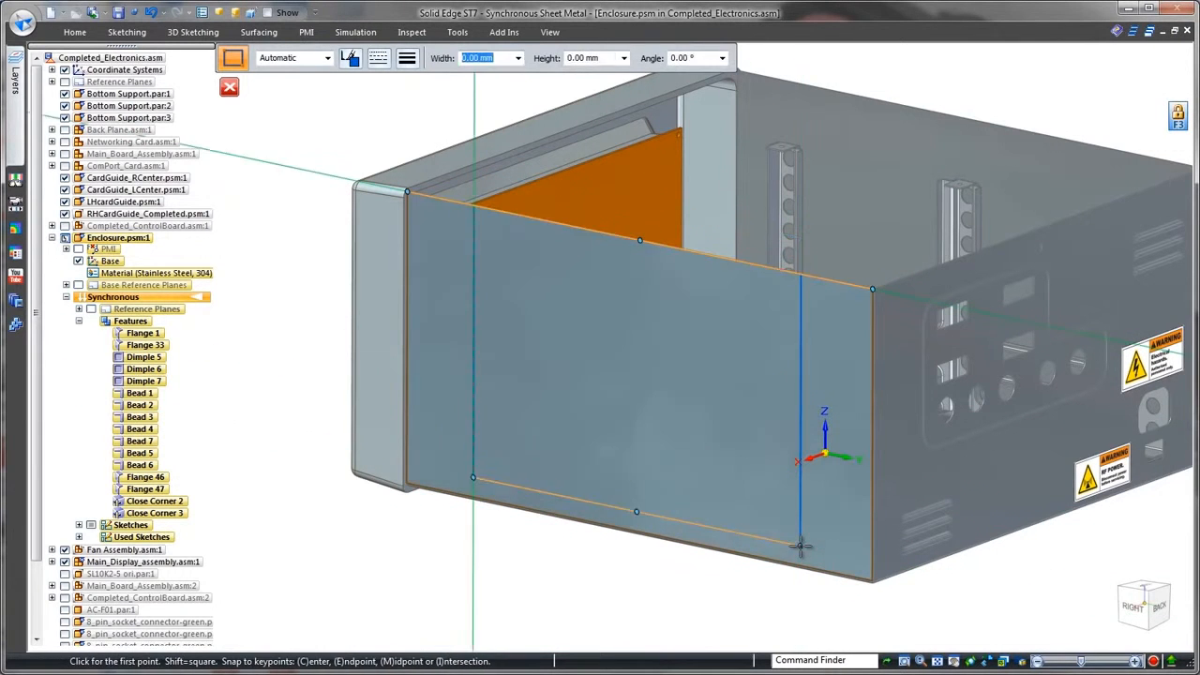
{"action": "key", "text": "Escape"}
Cut the sketched rectangular region out of the enclosure's side wall to expose the fans
{"action": "left_click", "coordinate": [626, 465]}
{"action": "left_click", "coordinate": [659, 460]}
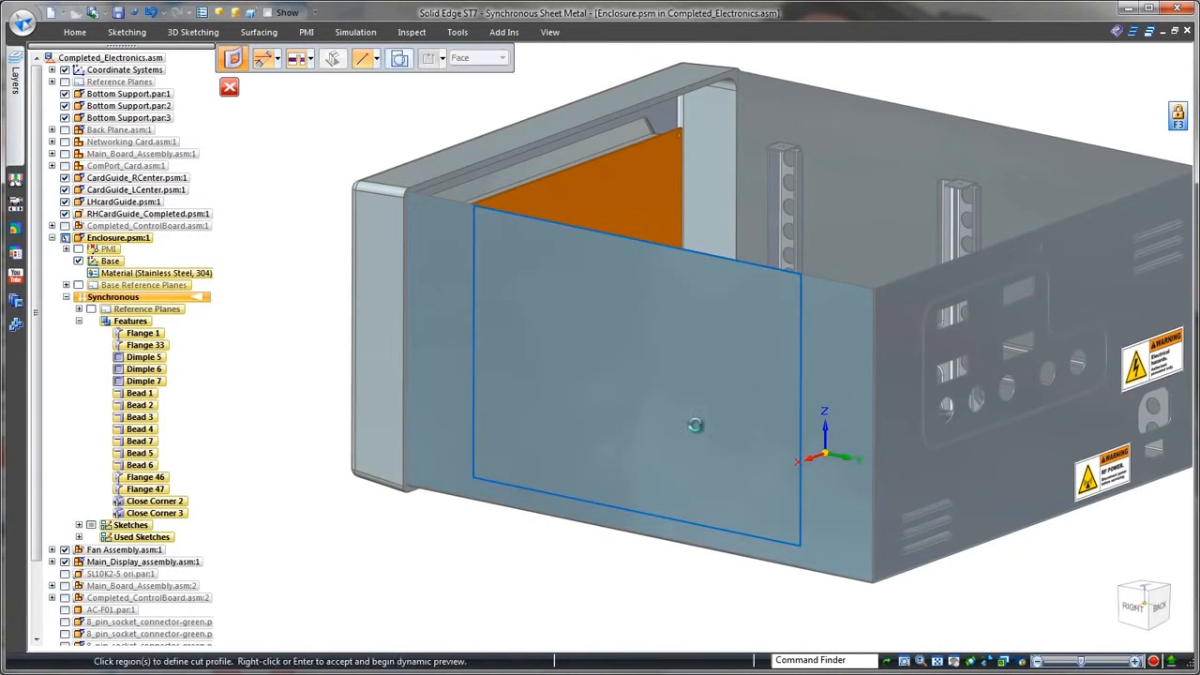
{"action": "left_click", "coordinate": [704, 421]}
{"action": "right_click", "coordinate": [704, 421]}
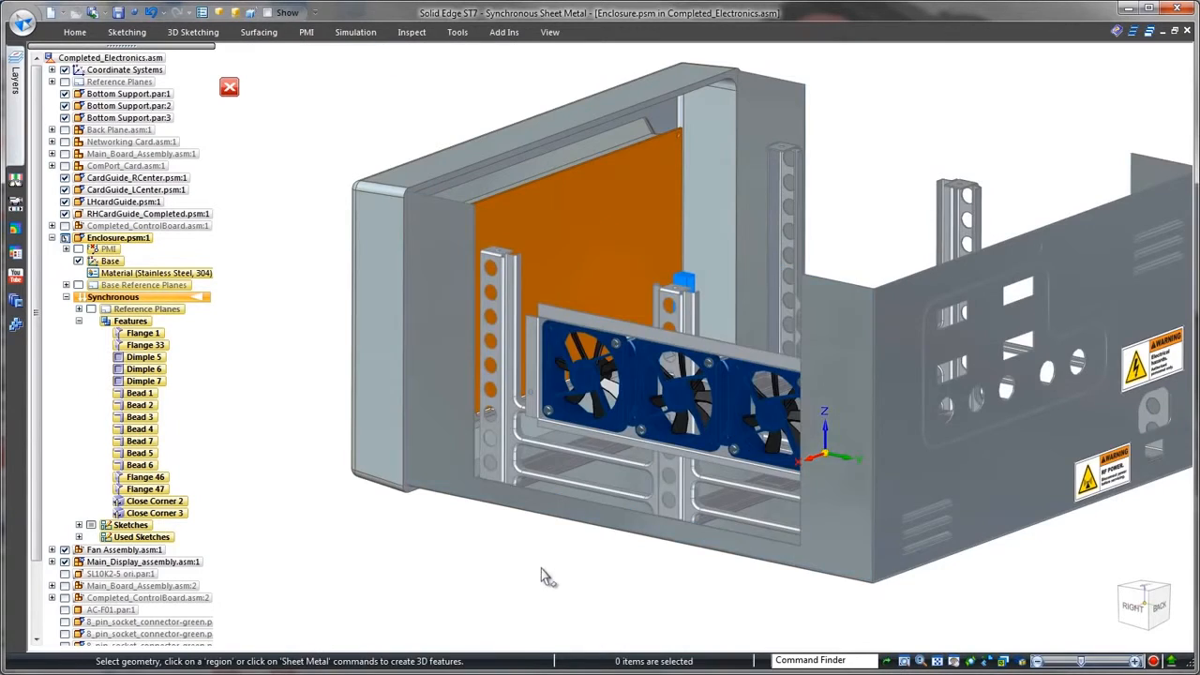
Make the side cutout's front vertical edge face coplanar with the end of the fan assembly bracket
{"action": "scroll", "coordinate": [460, 565], "scroll_direction": "up", "scroll_amount": 6}
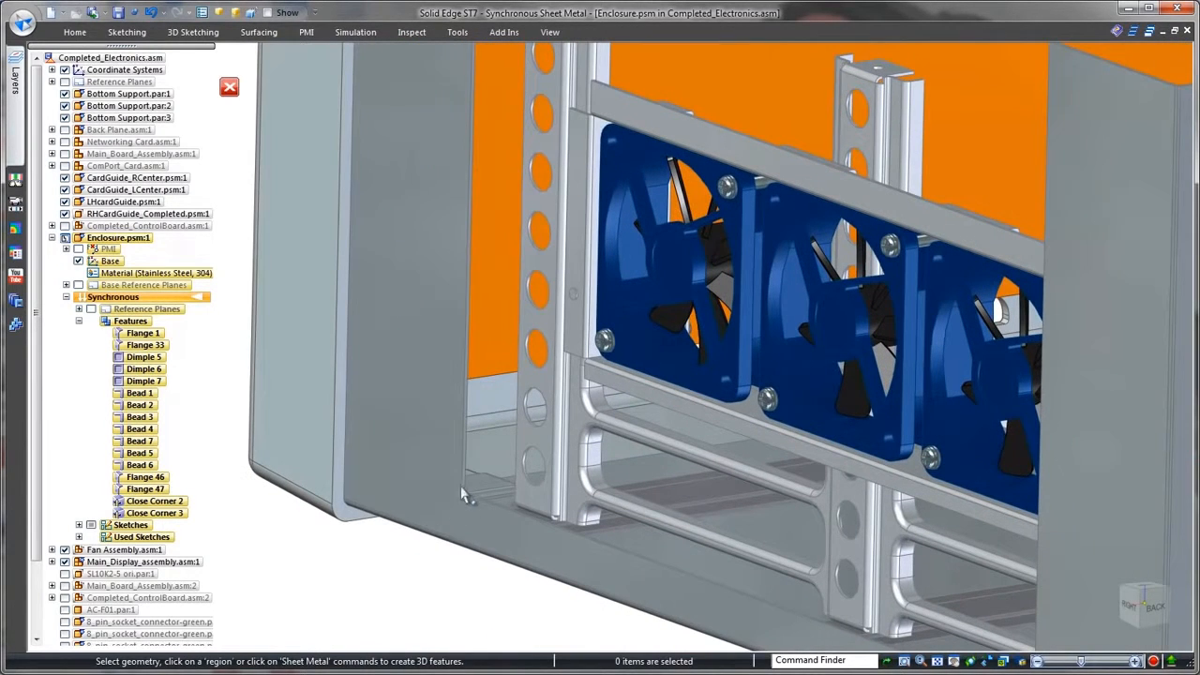
{"action": "left_click", "coordinate": [463, 492]}
{"action": "right_click", "coordinate": [396, 567]}
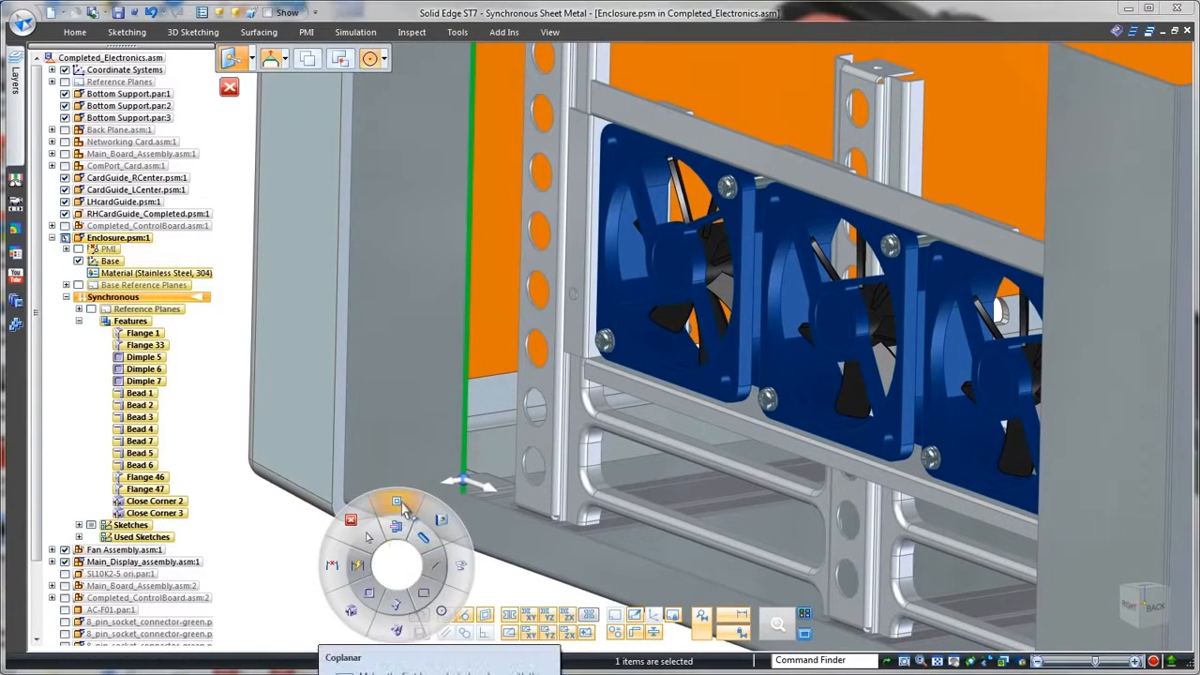
{"action": "left_click", "coordinate": [397, 503]}
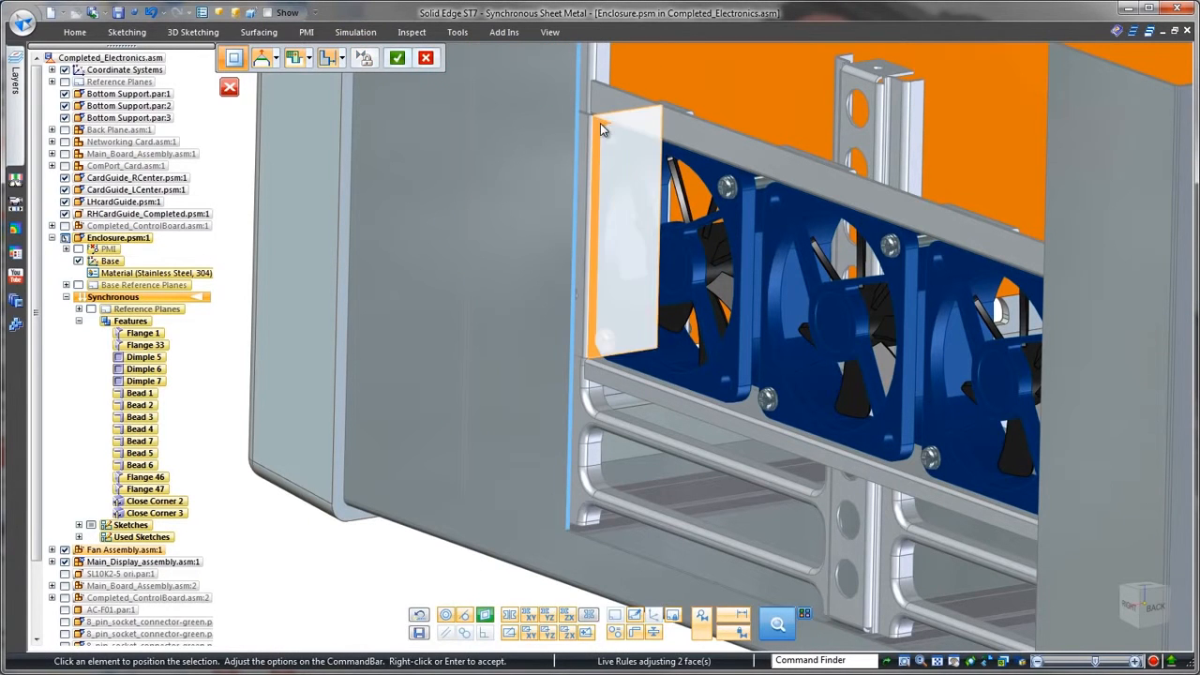
{"action": "right_click", "coordinate": [412, 566]}
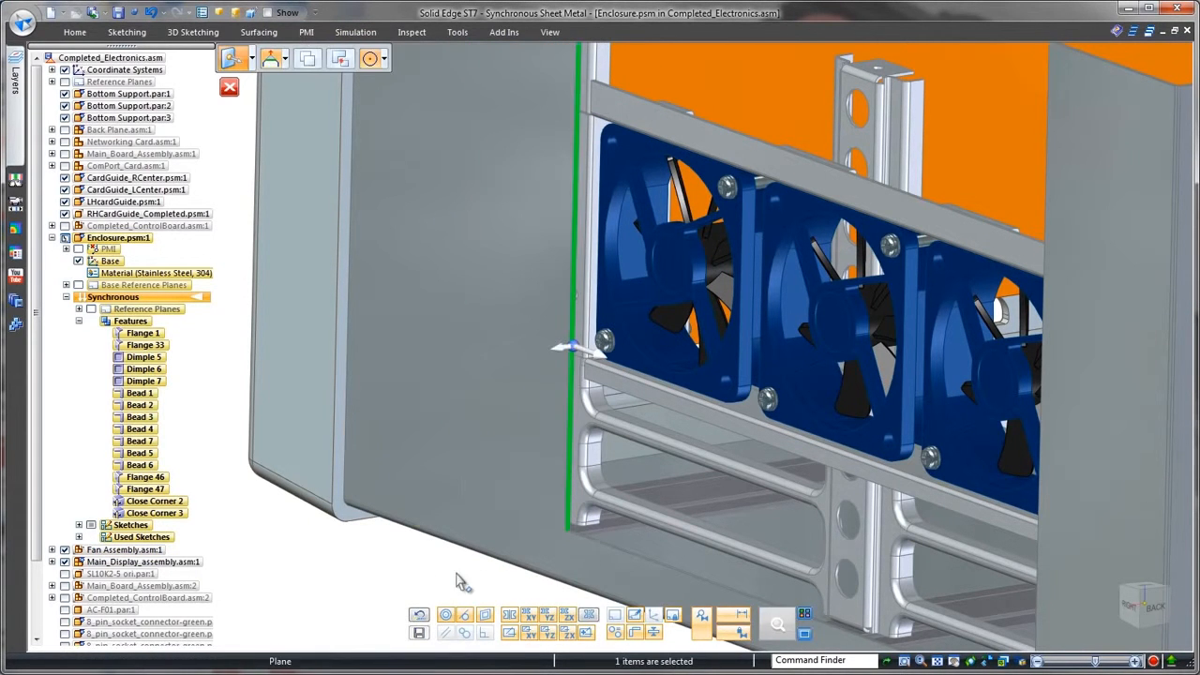
Make the side cutout's bottom edge face coplanar with the lower face of the fan assembly bracket
{"action": "left_click", "coordinate": [460, 574]}
{"action": "right_click_drag", "start_coordinate": [441, 586], "coordinate": [440, 545]}
{"action": "left_click", "coordinate": [751, 406]}
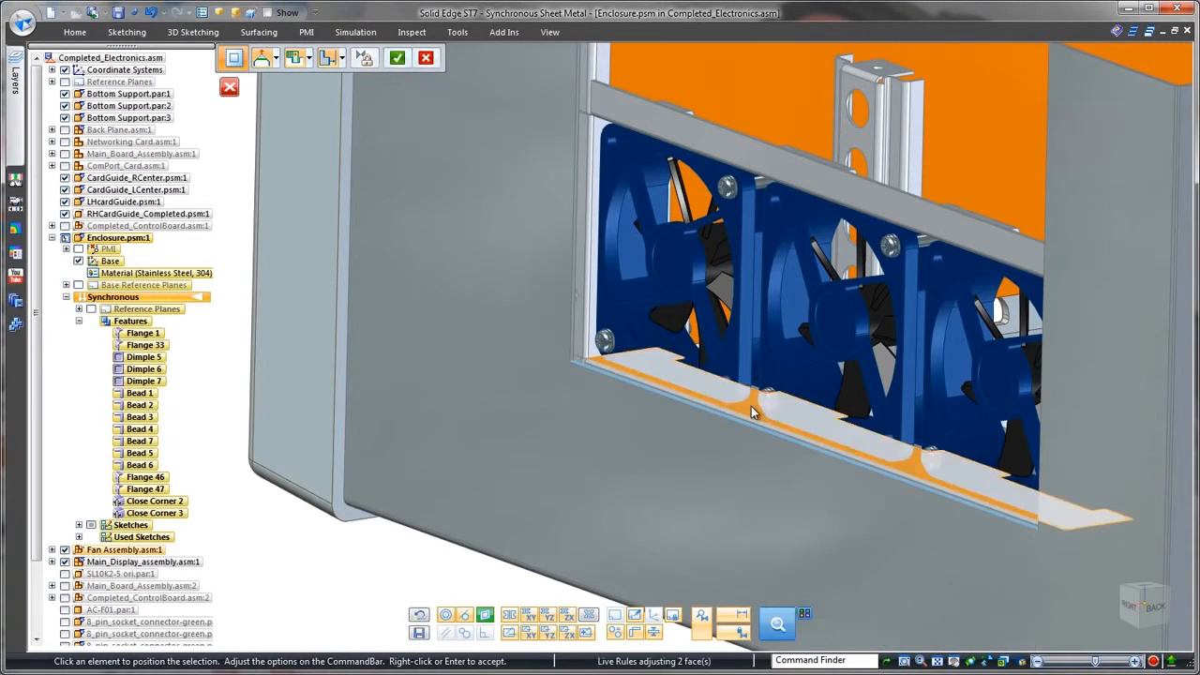
{"action": "right_click", "coordinate": [405, 563]}
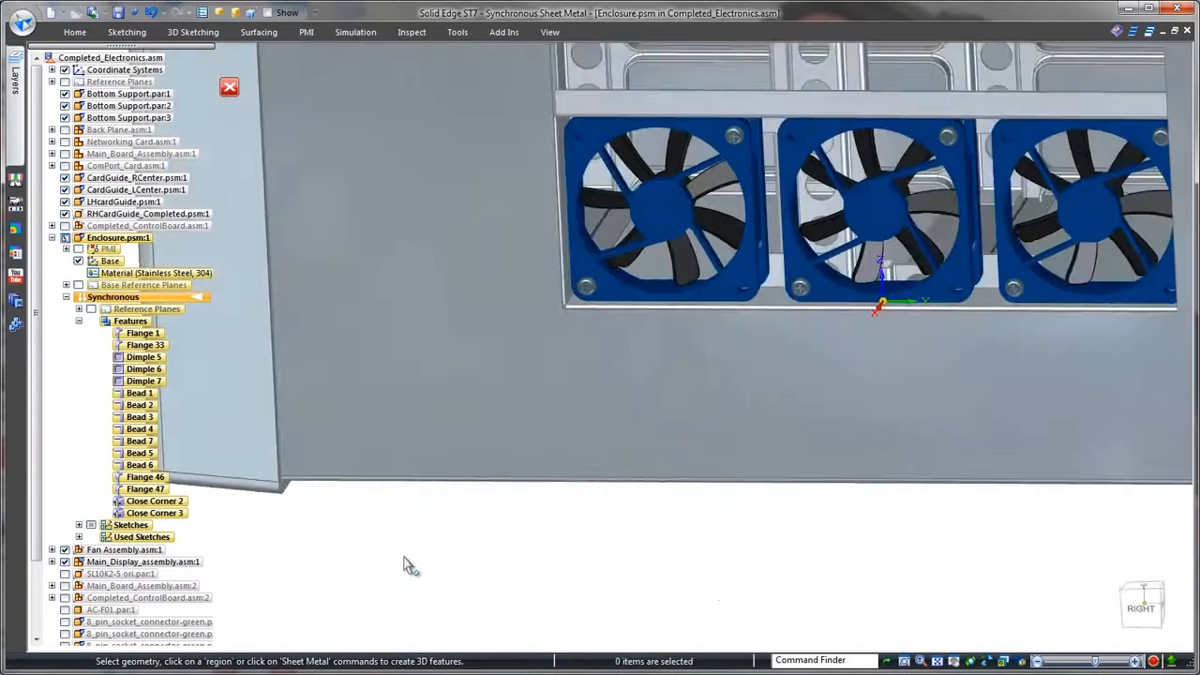
Move the side cutout's rear vertical edge face to the rear end of the fan assembly bracket
{"action": "left_click", "coordinate": [801, 264]}
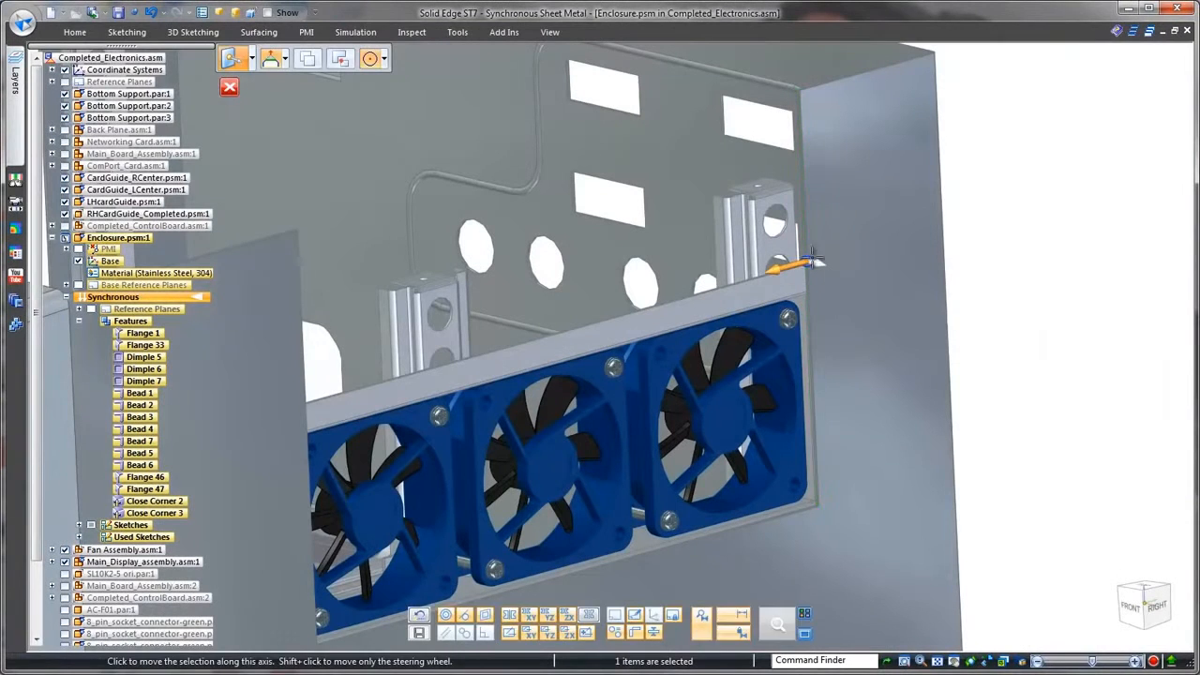
{"action": "left_click", "coordinate": [803, 265]}
{"action": "left_click", "coordinate": [823, 274]}
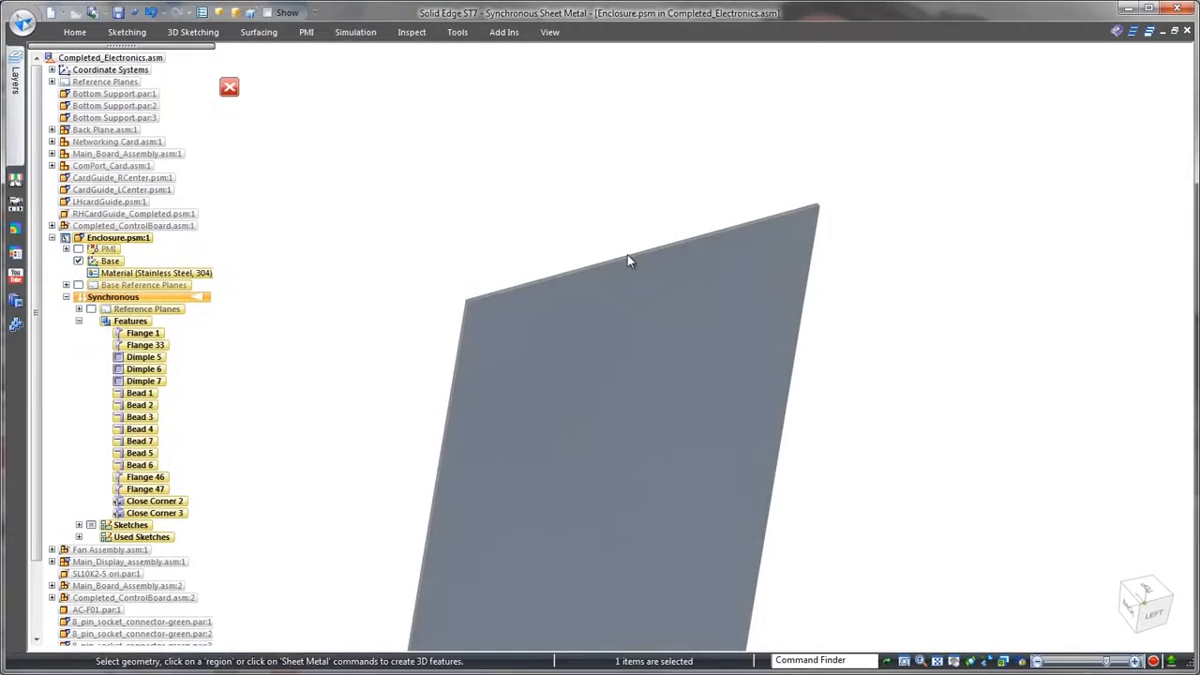
Add a 30 mm long partial flange at 90 degrees on the top edge of the enclosure's side wall section
{"action": "left_click", "coordinate": [630, 259]}
{"action": "left_click", "coordinate": [640, 270]}
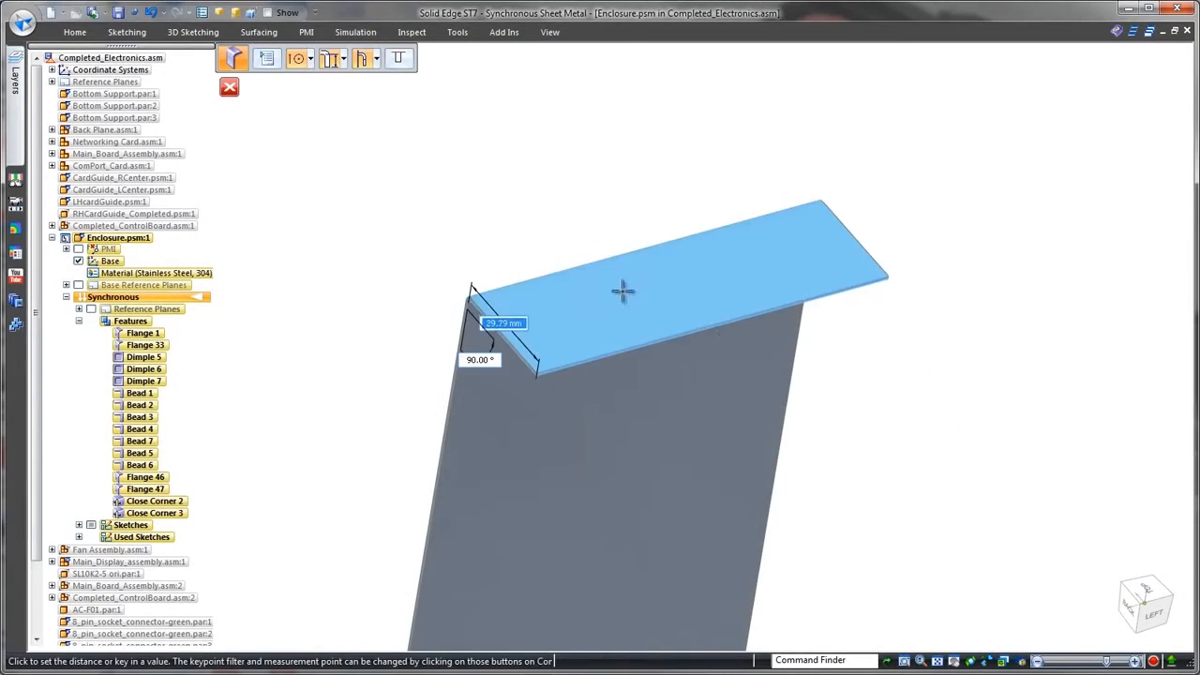
{"action": "left_click", "coordinate": [375, 60]}
{"action": "left_click", "coordinate": [382, 82]}
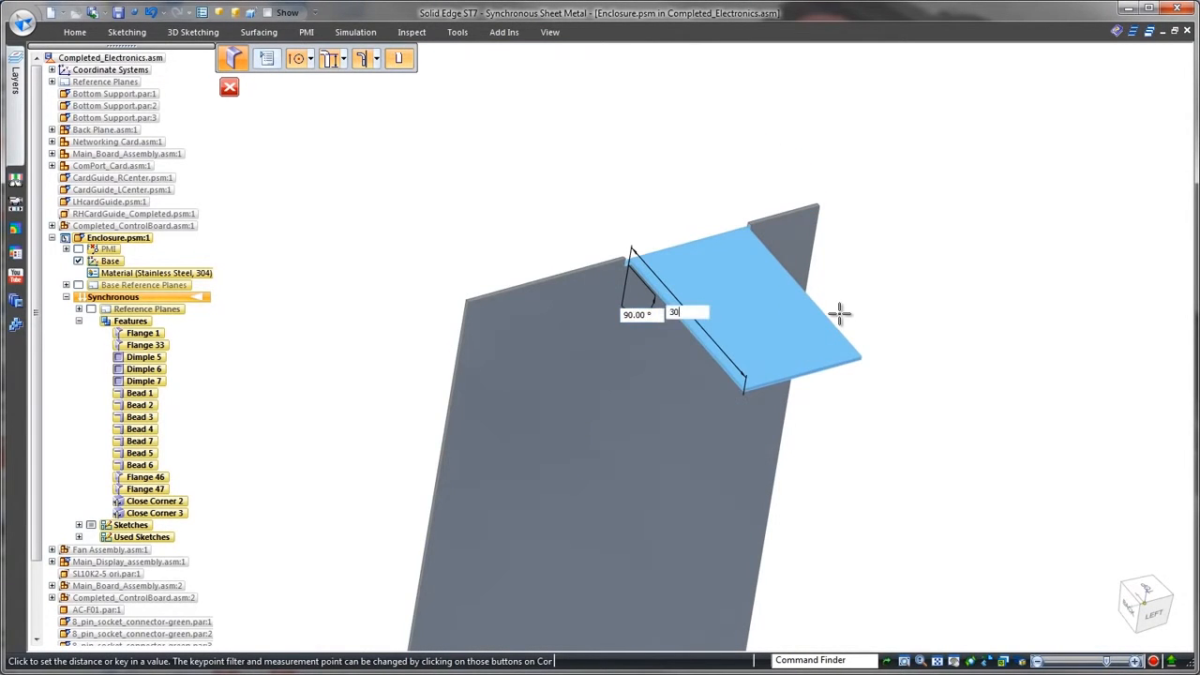
{"action": "key", "text": "Return"}
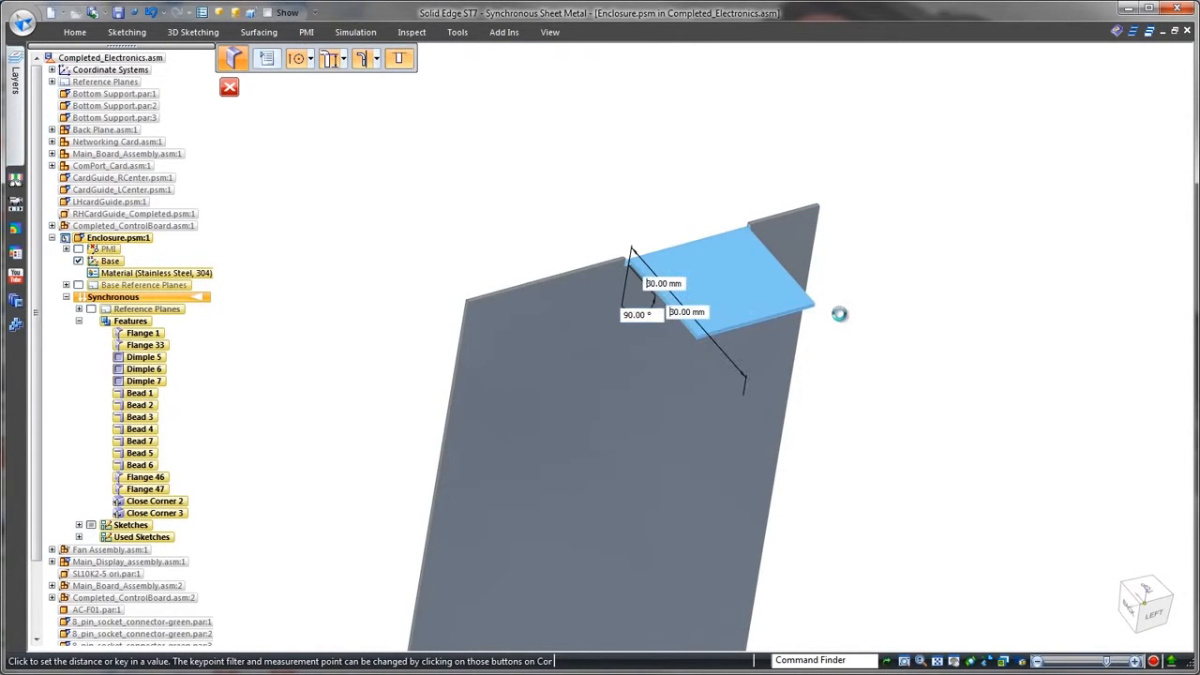
Dimension the new tab's width along its bend edge and set it to 30 mm
{"action": "scroll", "coordinate": [892, 286], "scroll_direction": "up", "scroll_amount": 2}
{"action": "right_click_drag", "start_coordinate": [957, 279], "coordinate": [928, 251]}
{"action": "left_click", "coordinate": [928, 251]}
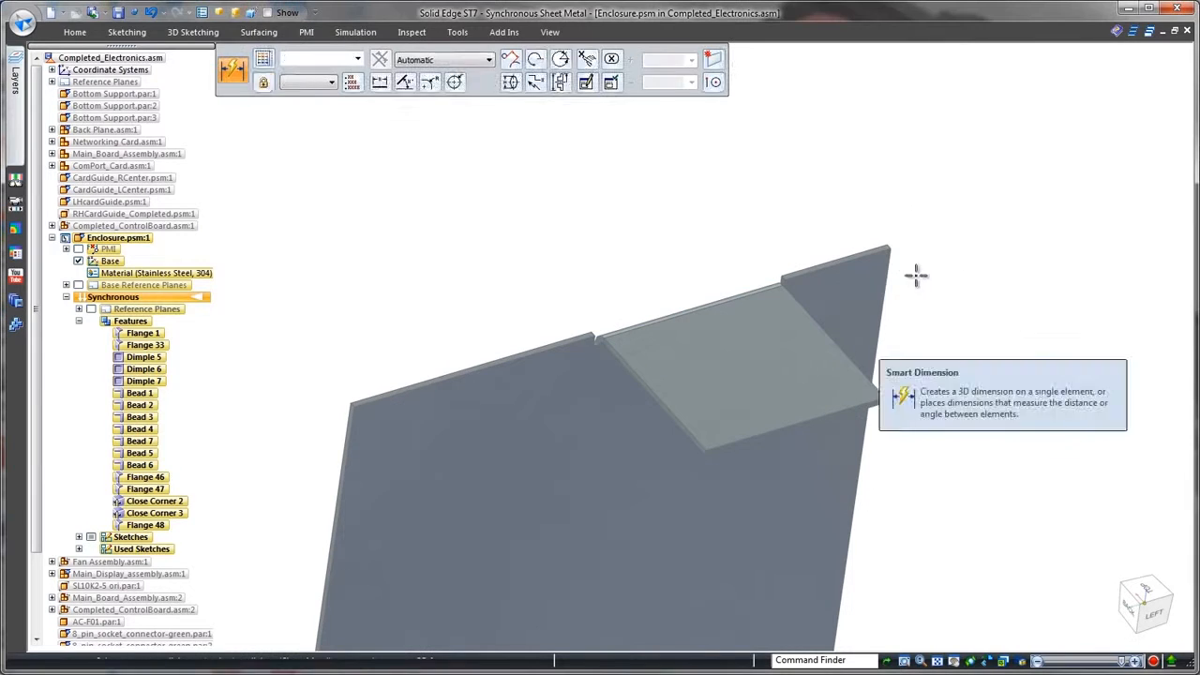
{"action": "left_click", "coordinate": [695, 309]}
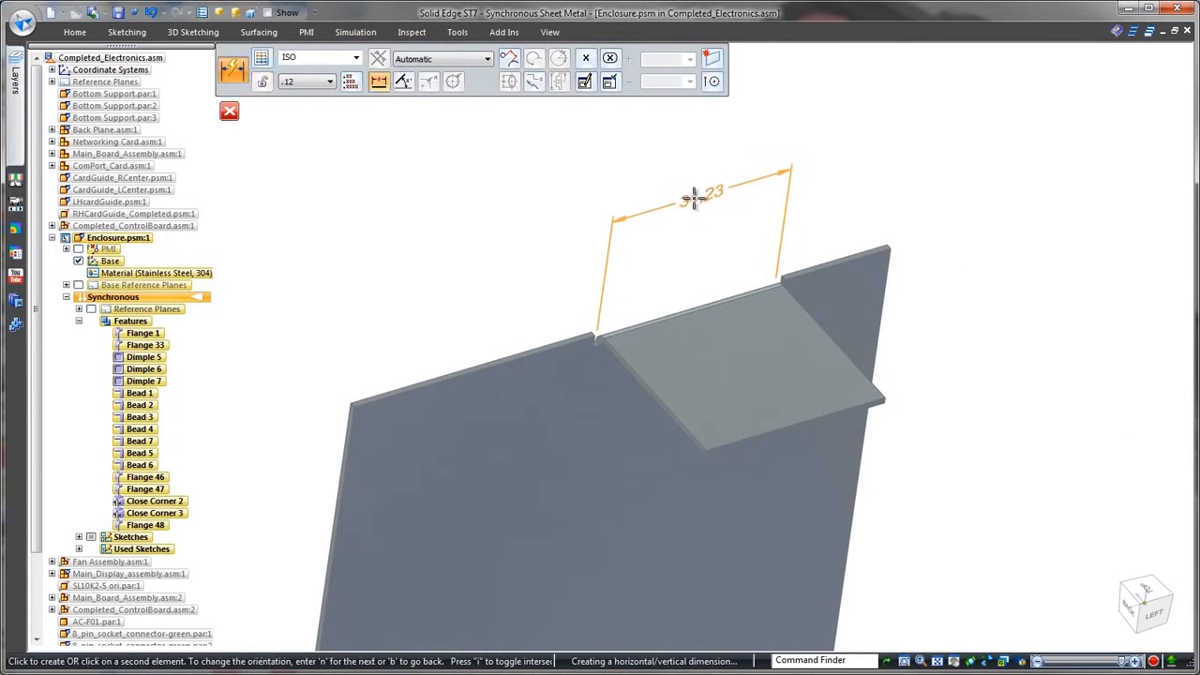
{"action": "left_click", "coordinate": [693, 197]}
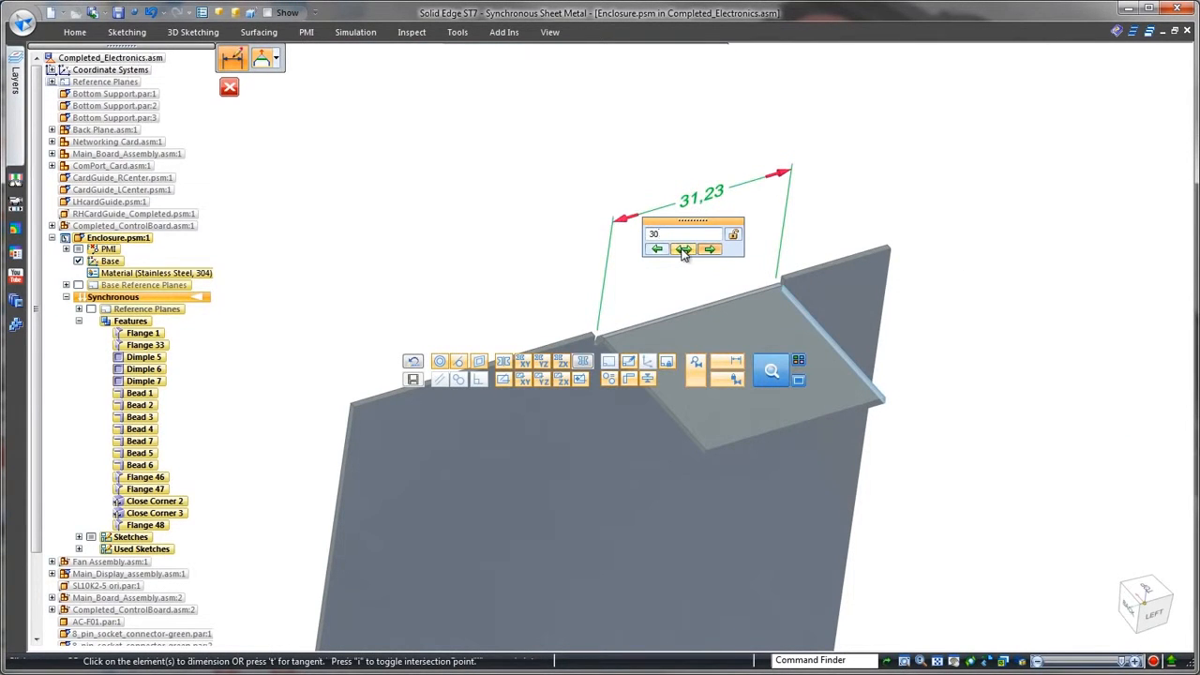
{"action": "type", "text": "30"}
{"action": "key", "text": "Return"}
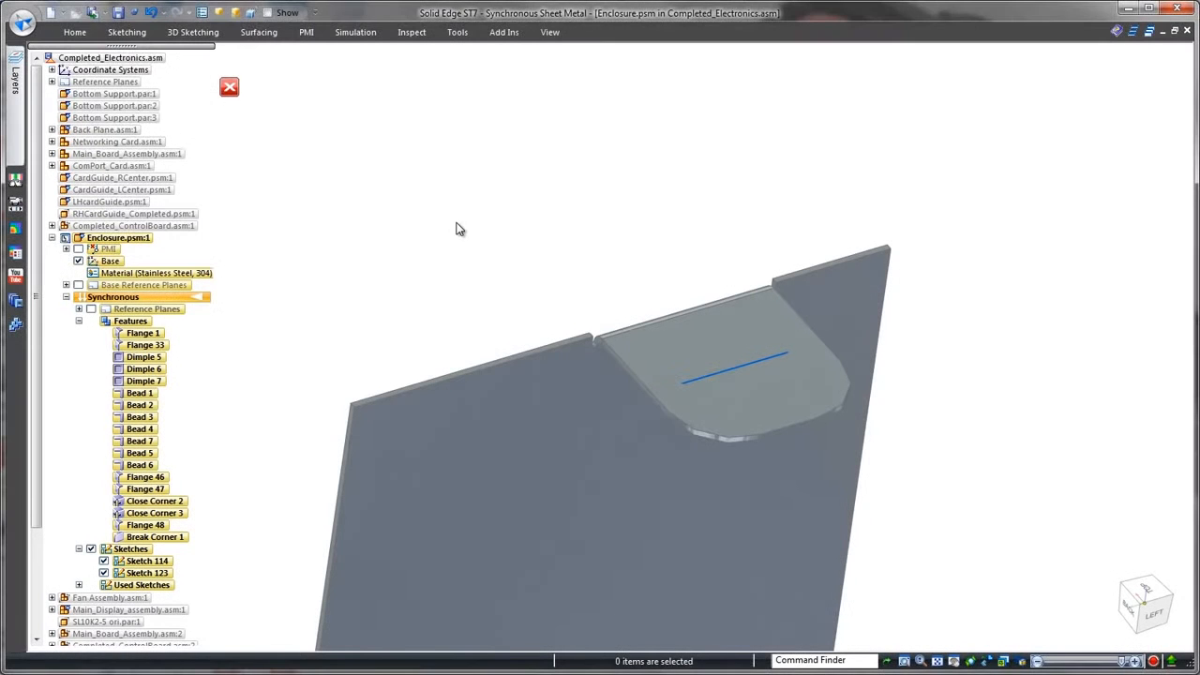
Cut a slot through the tab along the sketched line
{"action": "right_click_drag", "start_coordinate": [459, 229], "coordinate": [479, 199]}
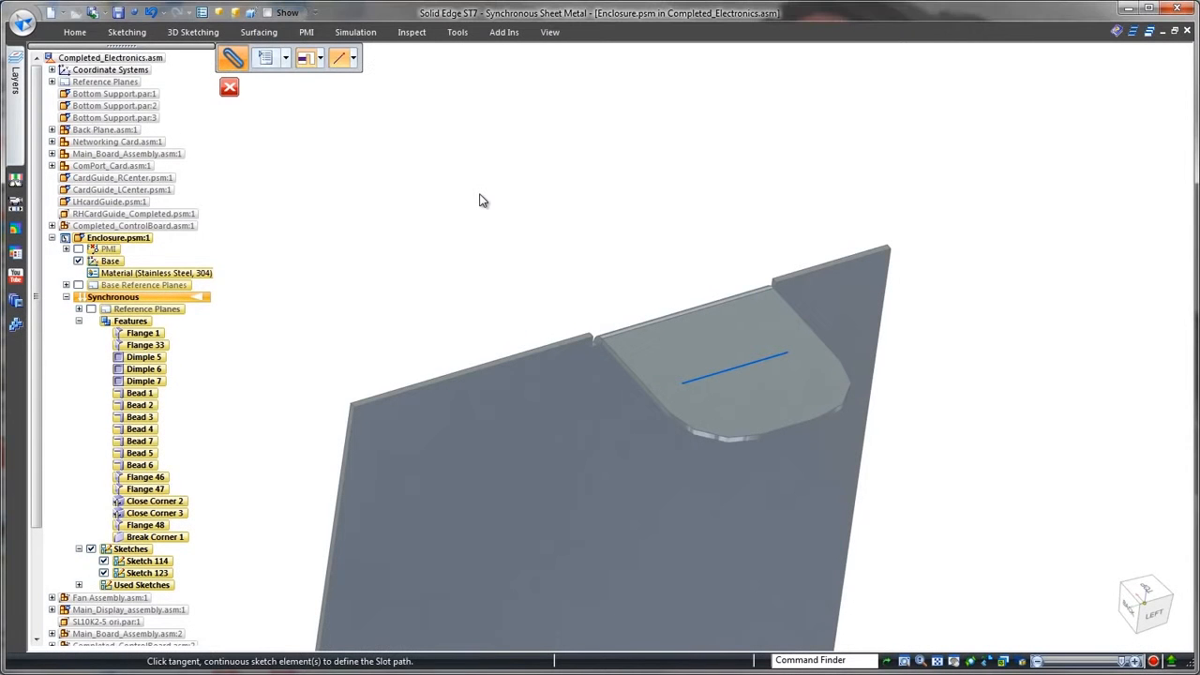
{"action": "left_click", "coordinate": [740, 373]}
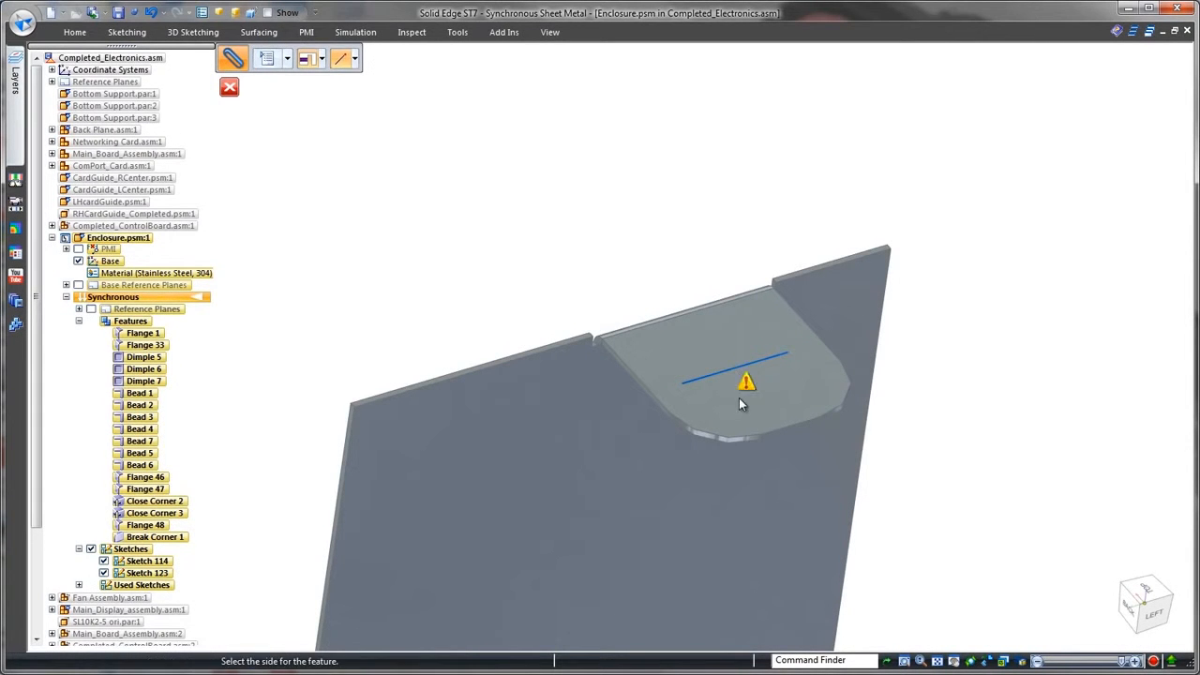
{"action": "right_click", "coordinate": [736, 431]}
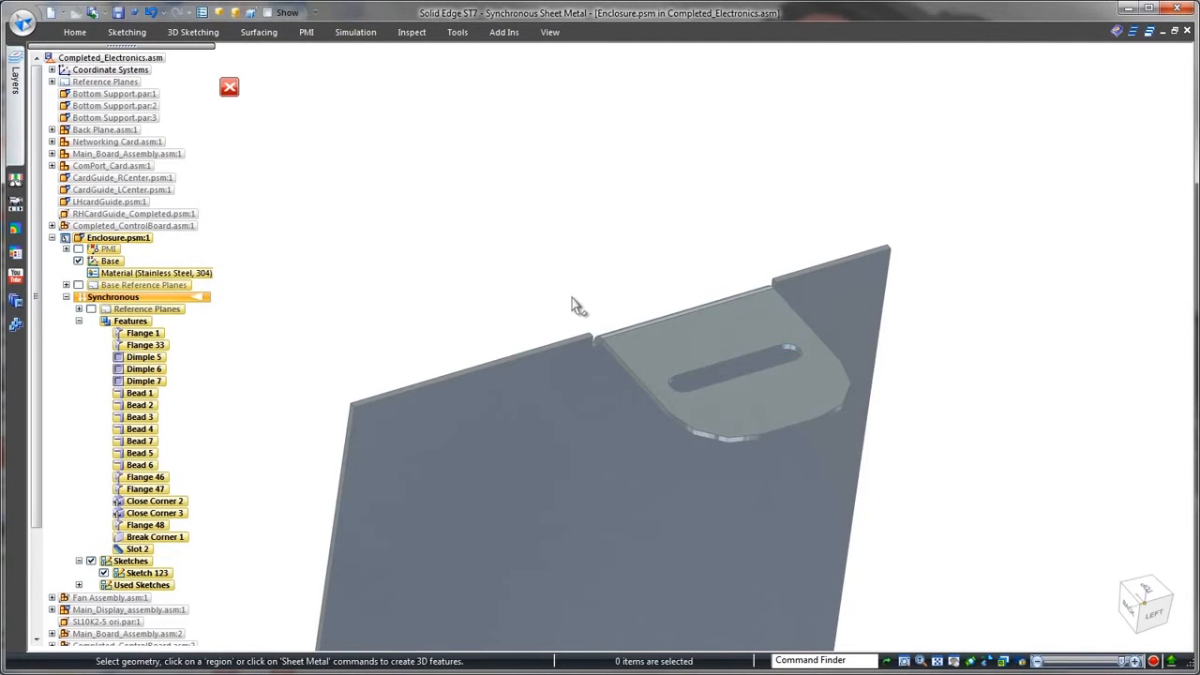
Place a hole through the mounting tab, centred on the midpoint of the slot's sketched centre line
{"action": "right_click_drag", "start_coordinate": [442, 168], "coordinate": [446, 176]}
{"action": "left_click", "coordinate": [488, 127]}
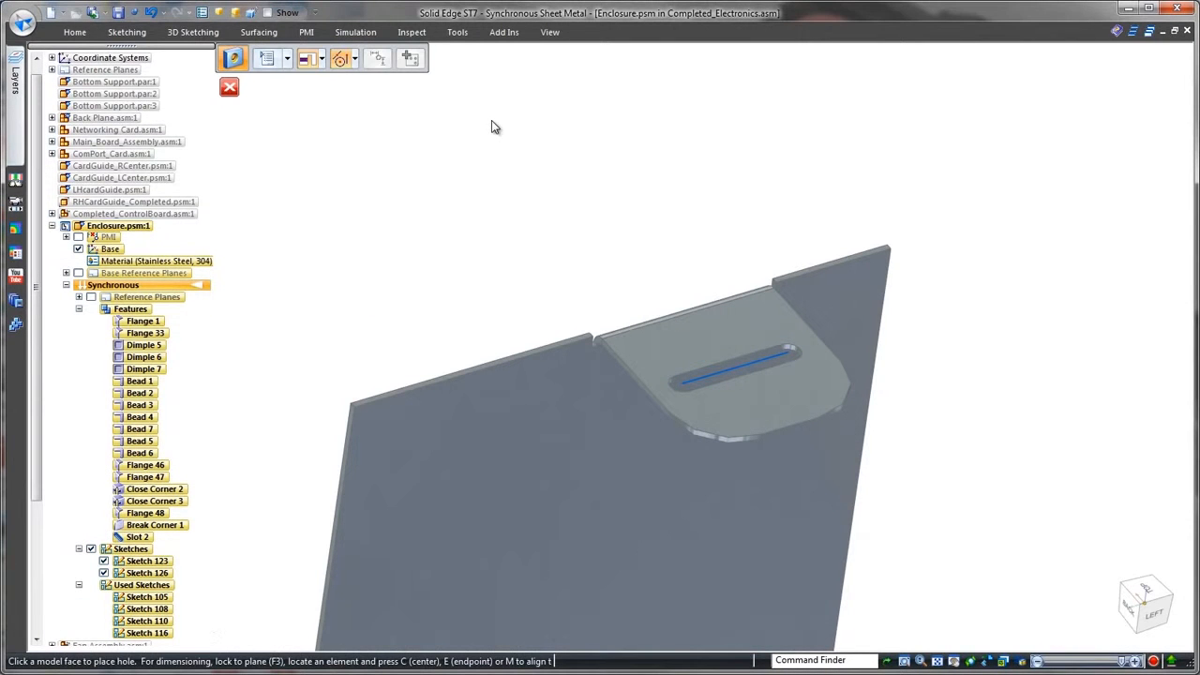
{"action": "left_click", "coordinate": [736, 368]}
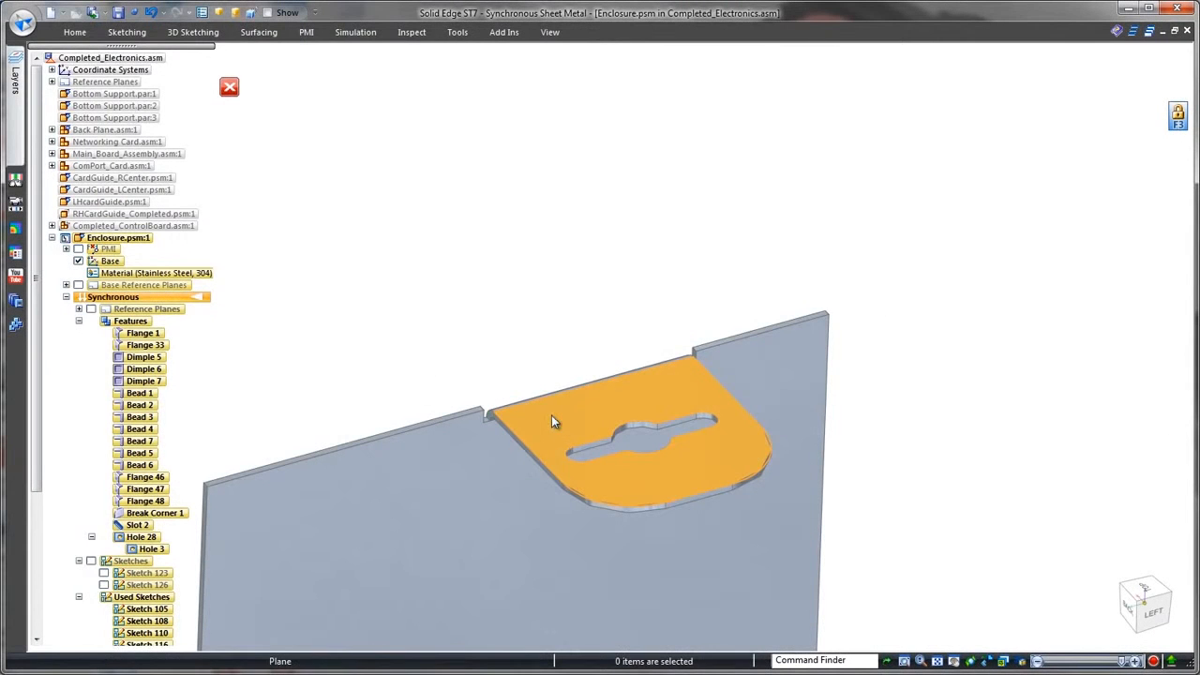
Move the slotted tab's top face down by 0.5 mm
{"action": "left_click", "coordinate": [552, 417]}
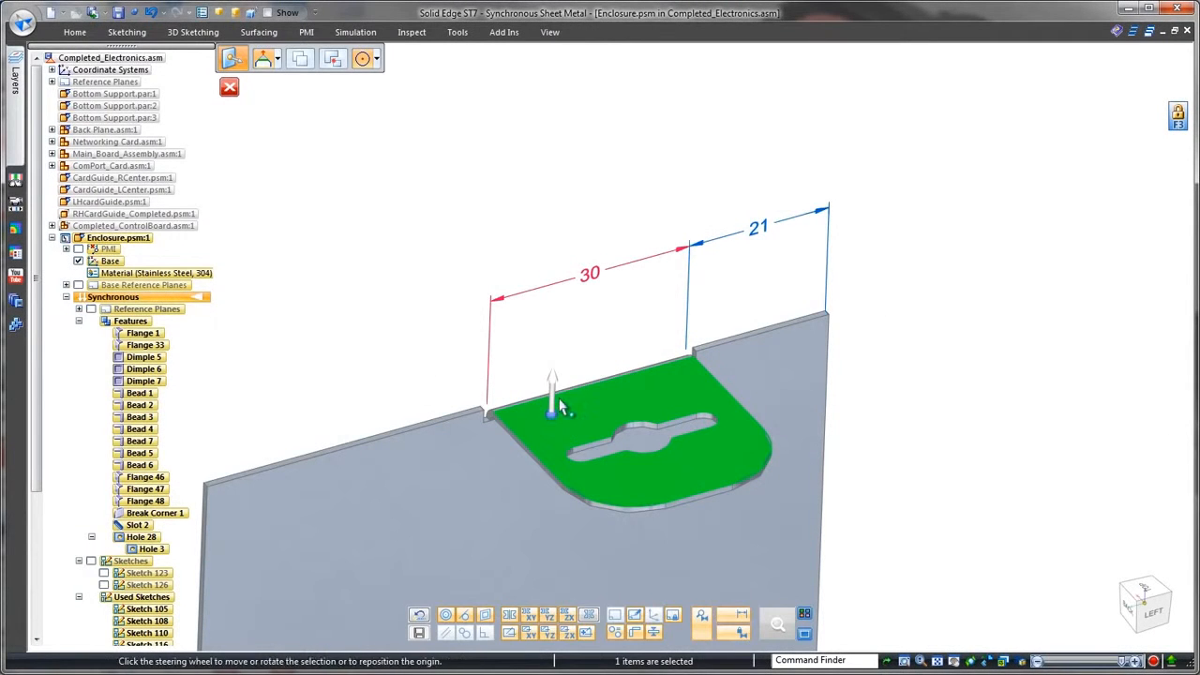
{"action": "left_click", "coordinate": [553, 381]}
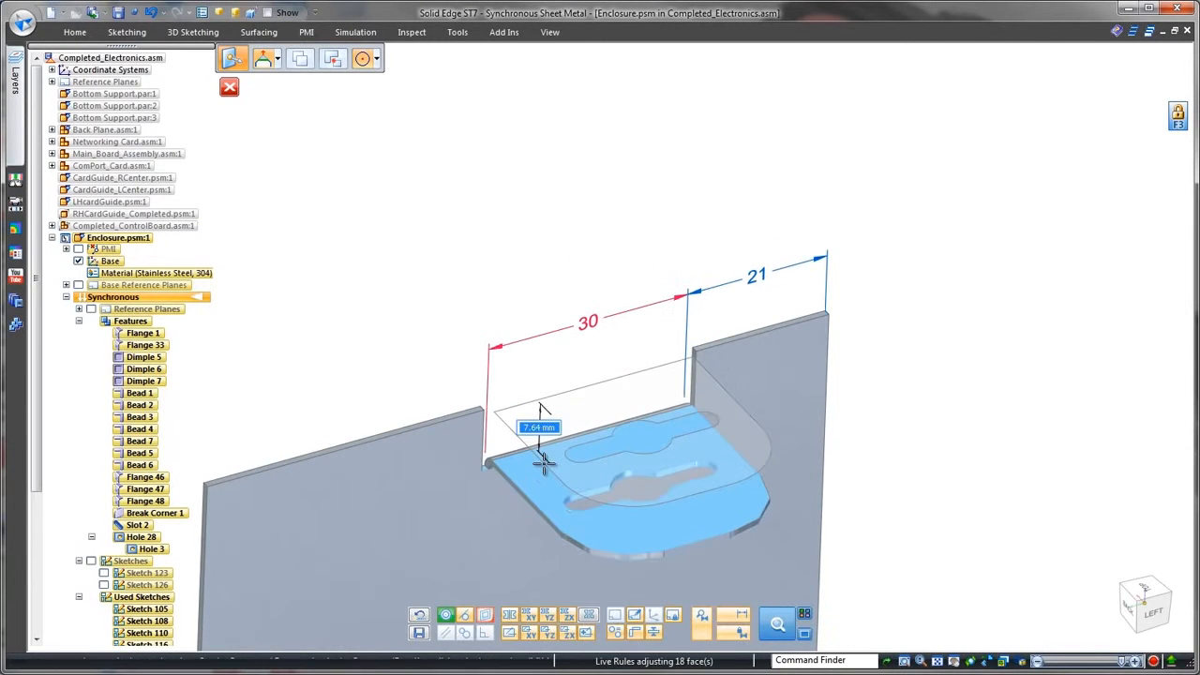
{"action": "type", "text": ".5"}
{"action": "key", "text": "Return"}
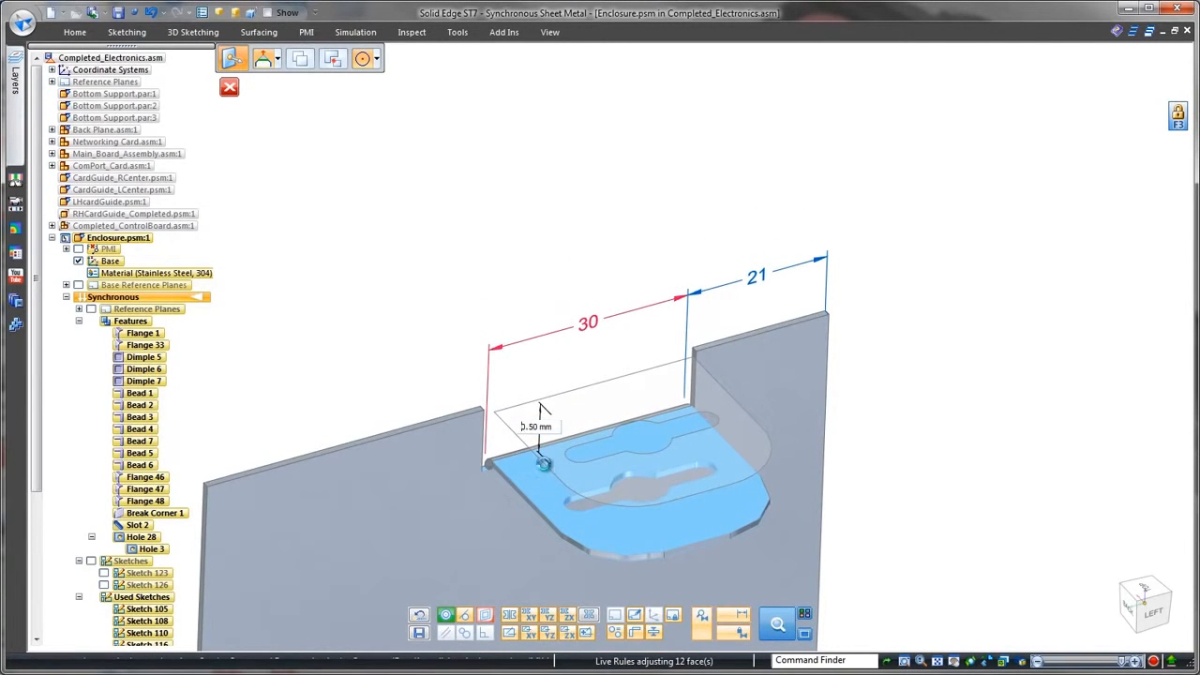
{"action": "key", "text": "Escape"}
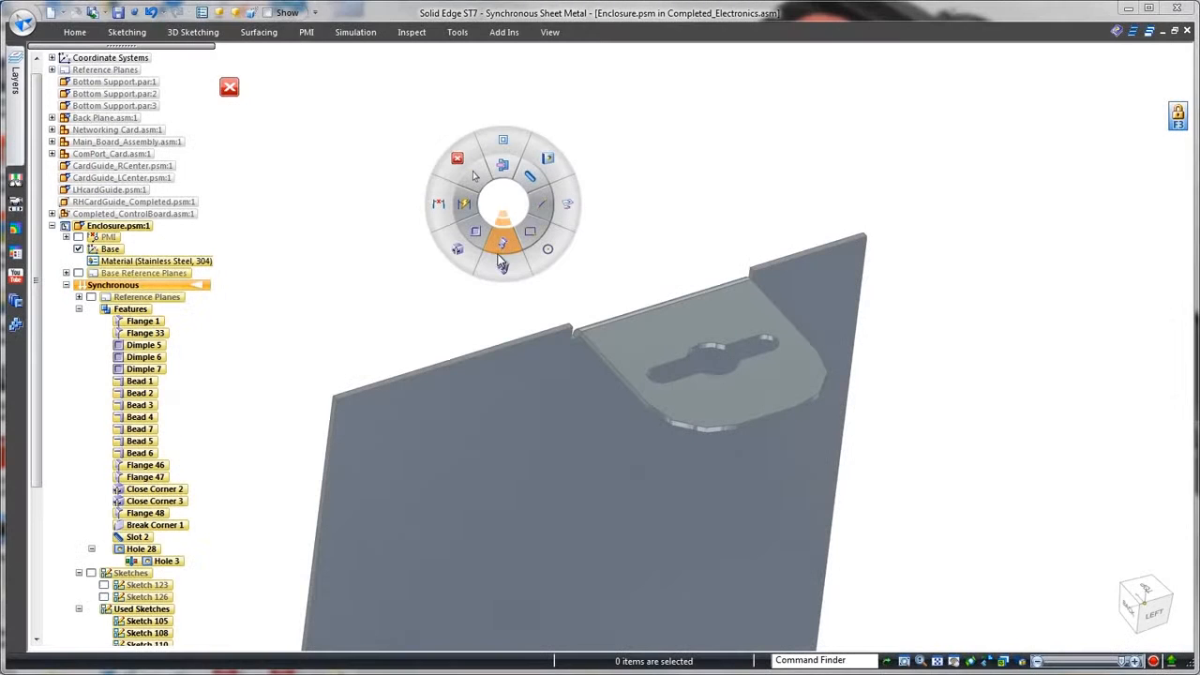
Add two gussets across the slotted tab's bend using the Fit pattern
{"action": "left_click", "coordinate": [501, 246]}
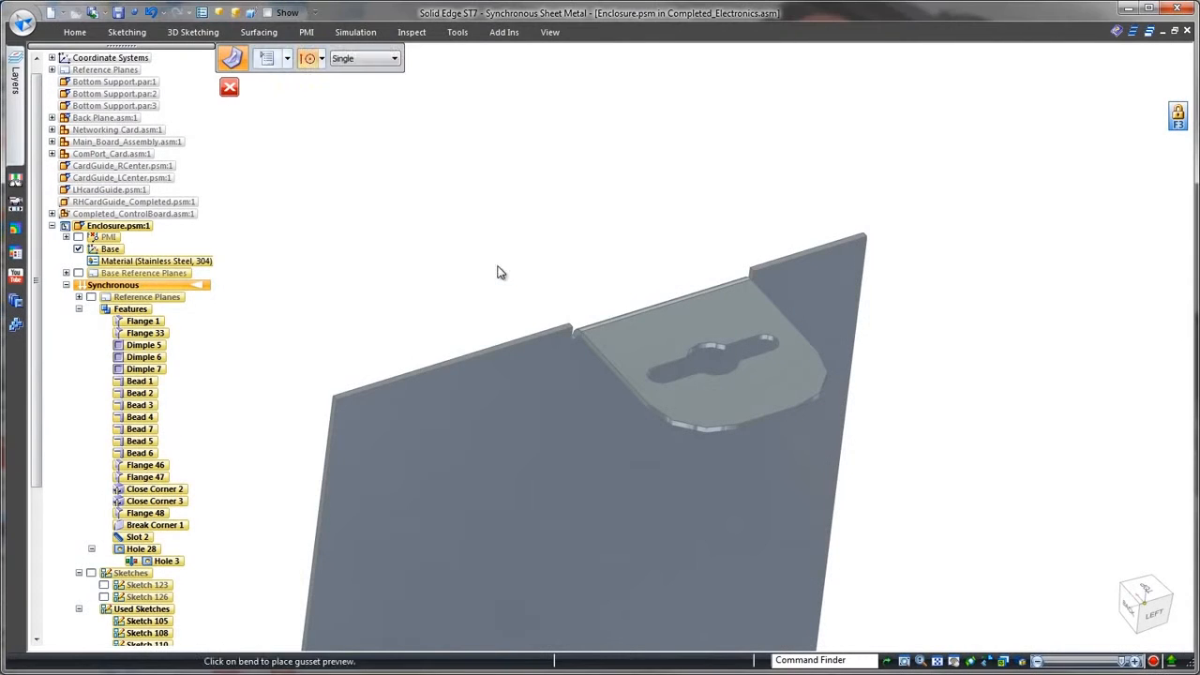
{"action": "left_click", "coordinate": [393, 58]}
{"action": "left_click", "coordinate": [348, 70]}
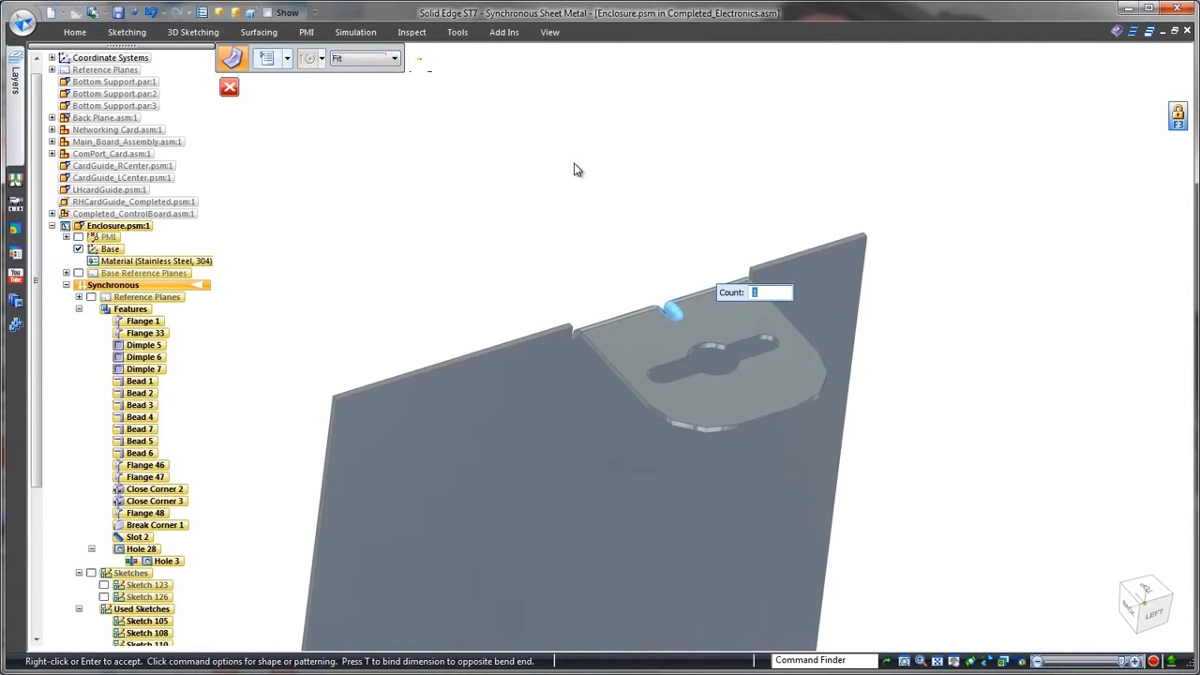
{"action": "key", "text": "Return"}
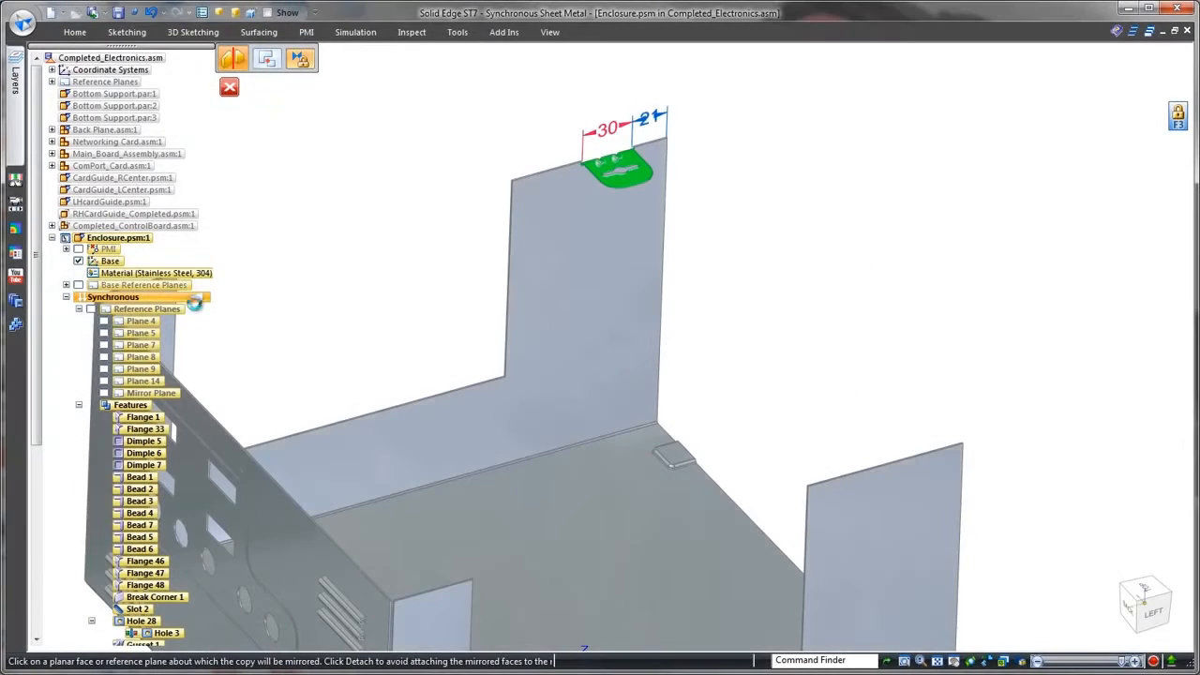
Mirror the slotted tab with its hole and gussets about Mirror Plane, and finish editing the enclosure to return to the assembly
{"action": "left_click", "coordinate": [166, 392]}
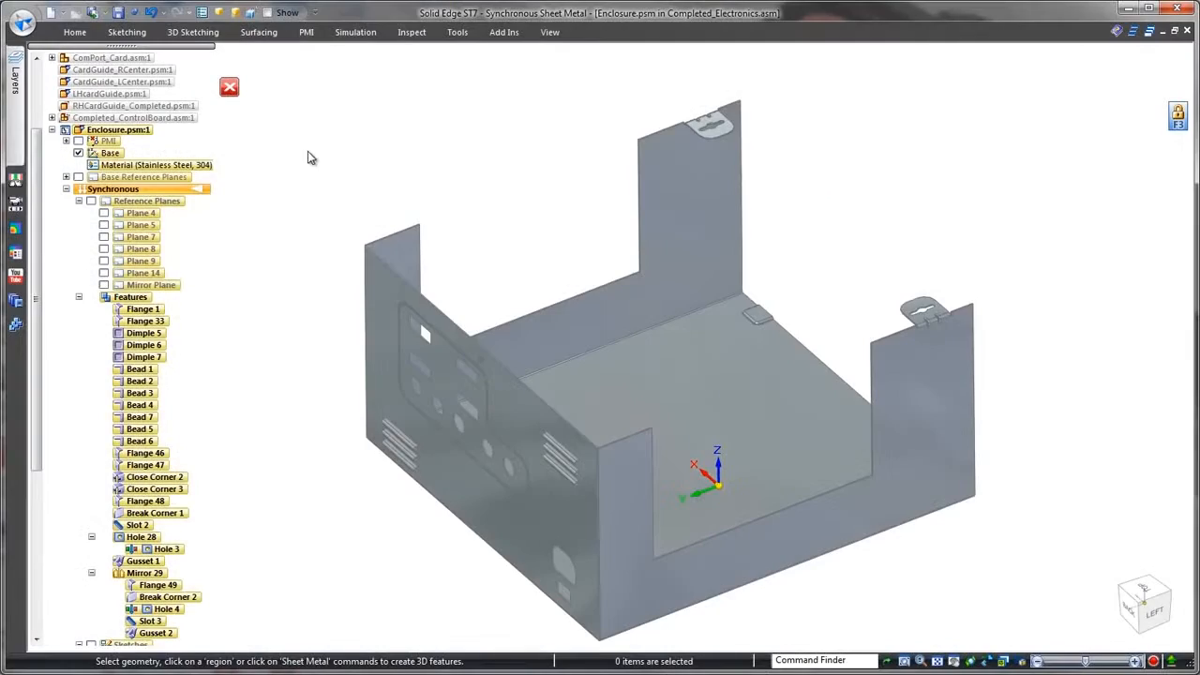
{"action": "left_click", "coordinate": [229, 89]}
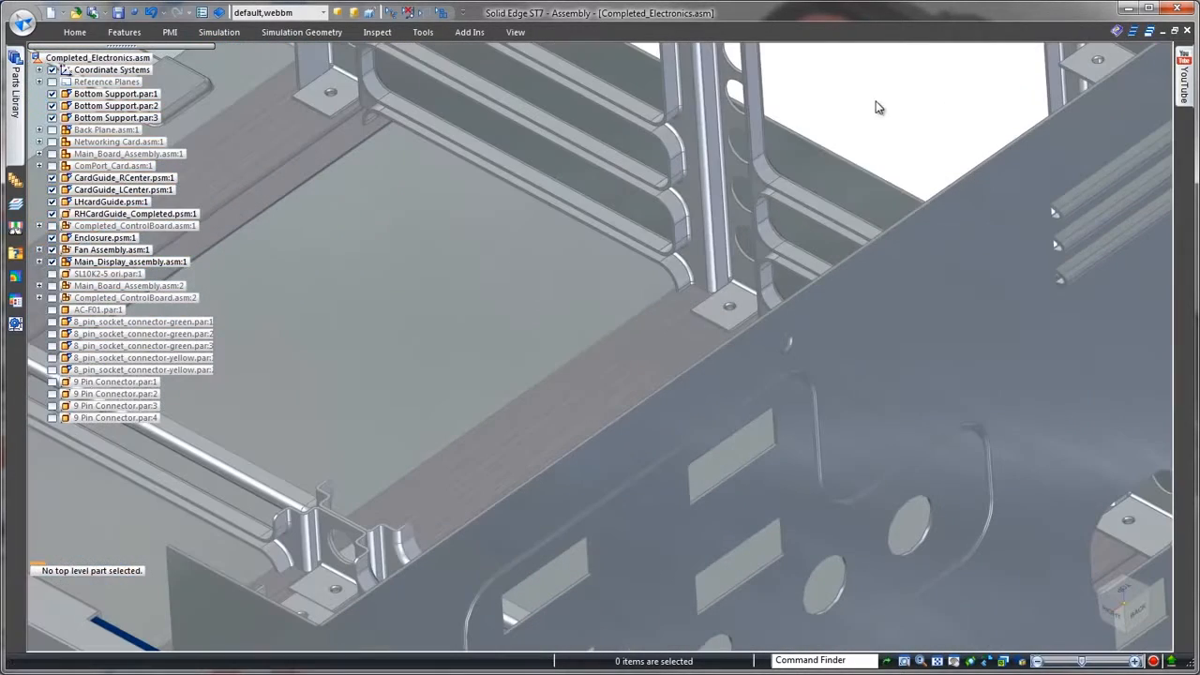
Start an in-place ISO Sheet Metal part with its origin set by graphic input, edited in place, in Stainless Steel, 304
{"action": "right_click", "coordinate": [870, 94]}
{"action": "left_click", "coordinate": [869, 64]}
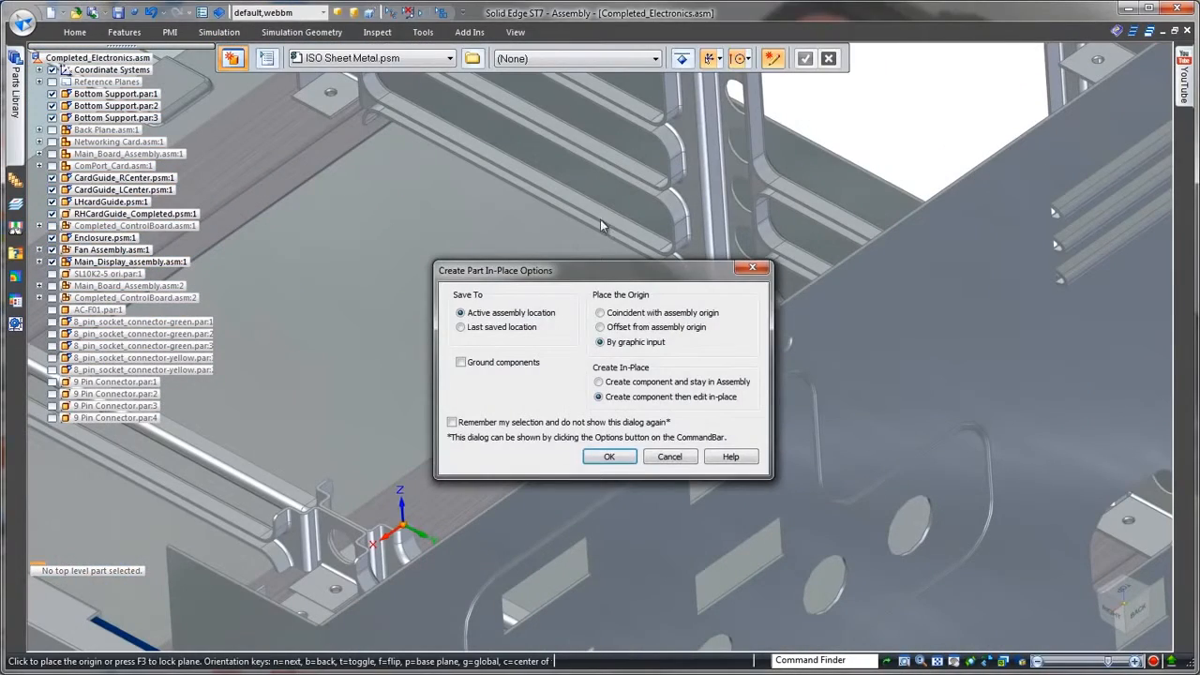
{"action": "left_click", "coordinate": [600, 459]}
{"action": "left_click", "coordinate": [655, 58]}
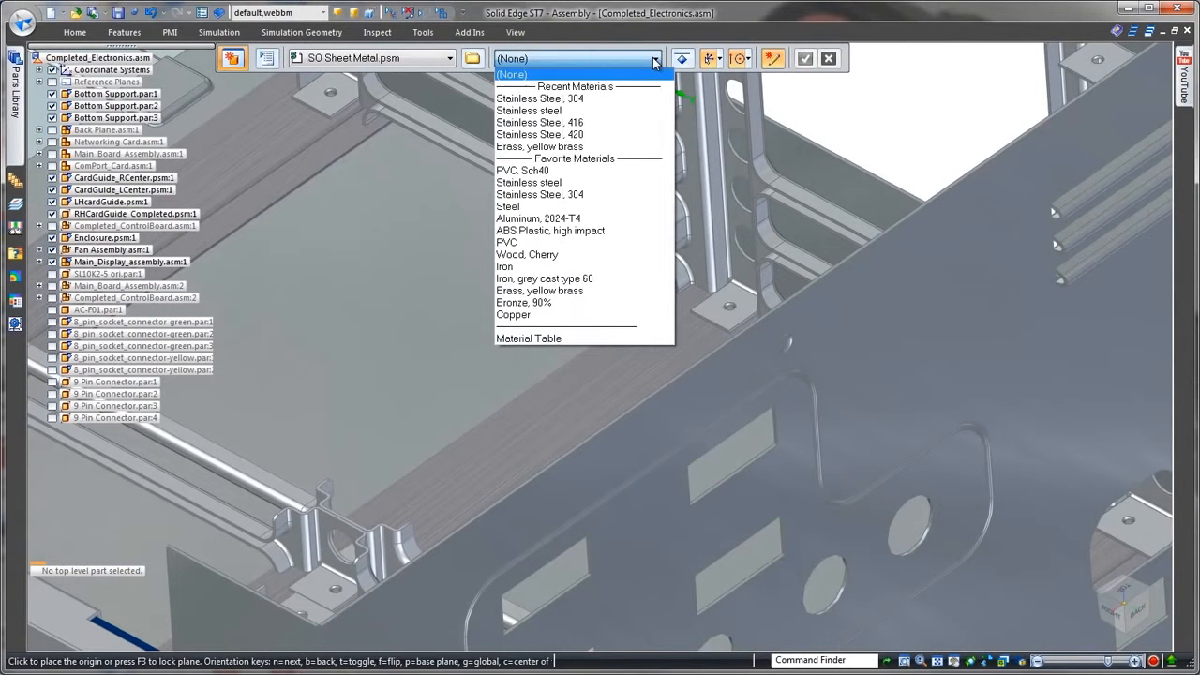
{"action": "left_click", "coordinate": [621, 99]}
Place the new part's origin on the top edge of the enclosure's connector panel and save the part as Lid
{"action": "left_click", "coordinate": [748, 59]}
{"action": "left_click", "coordinate": [757, 166]}
{"action": "left_click", "coordinate": [784, 303]}
{"action": "type", "text": "Lid"}
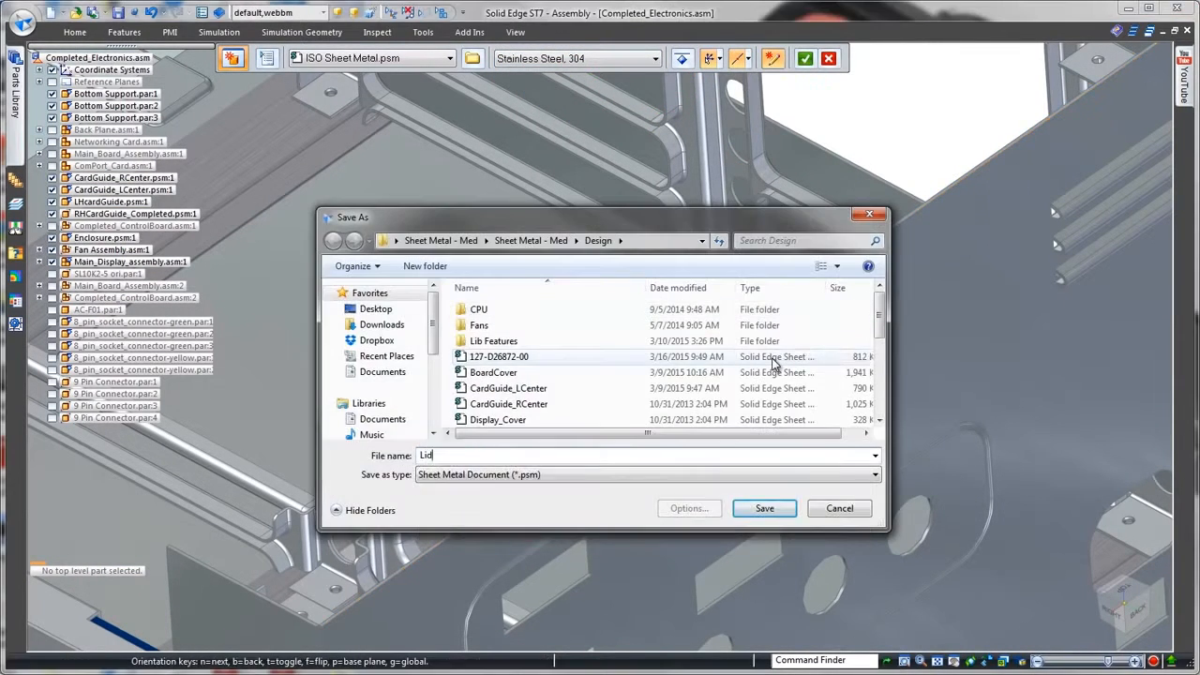
{"action": "left_click", "coordinate": [779, 509]}
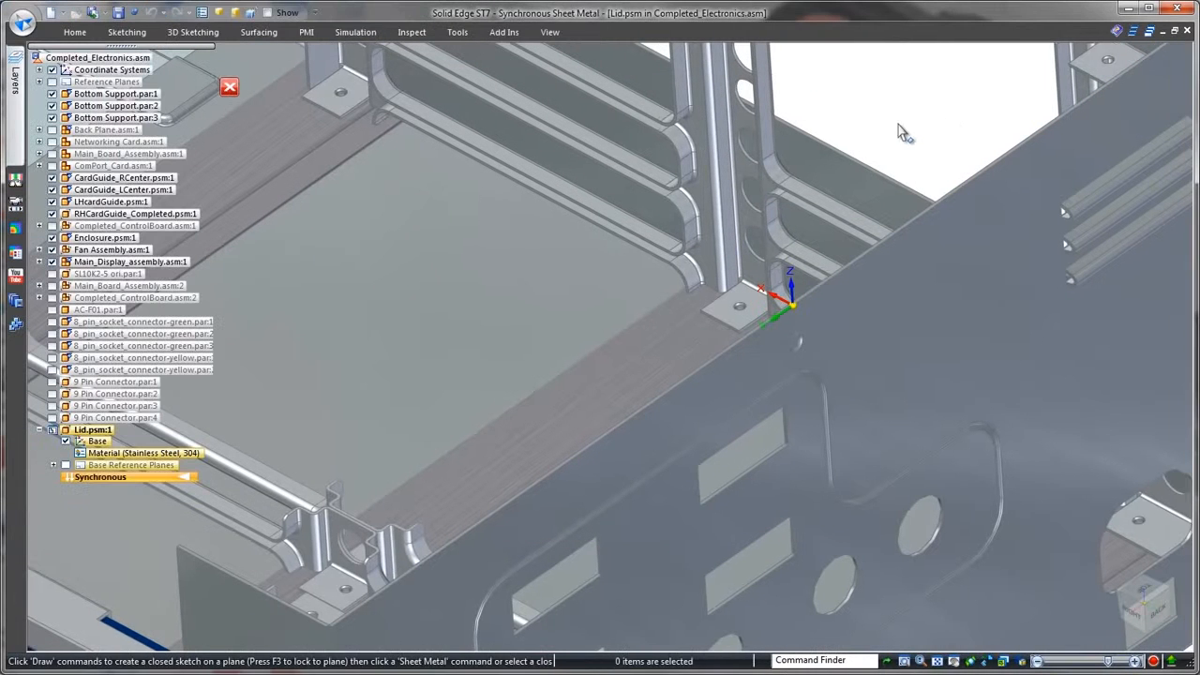
Sketch a rectangle about 346 by 163 mm on the enclosure's top plane, from the lid origin to the corner beside the display frame
{"action": "right_click", "coordinate": [900, 129]}
{"action": "left_click", "coordinate": [924, 149]}
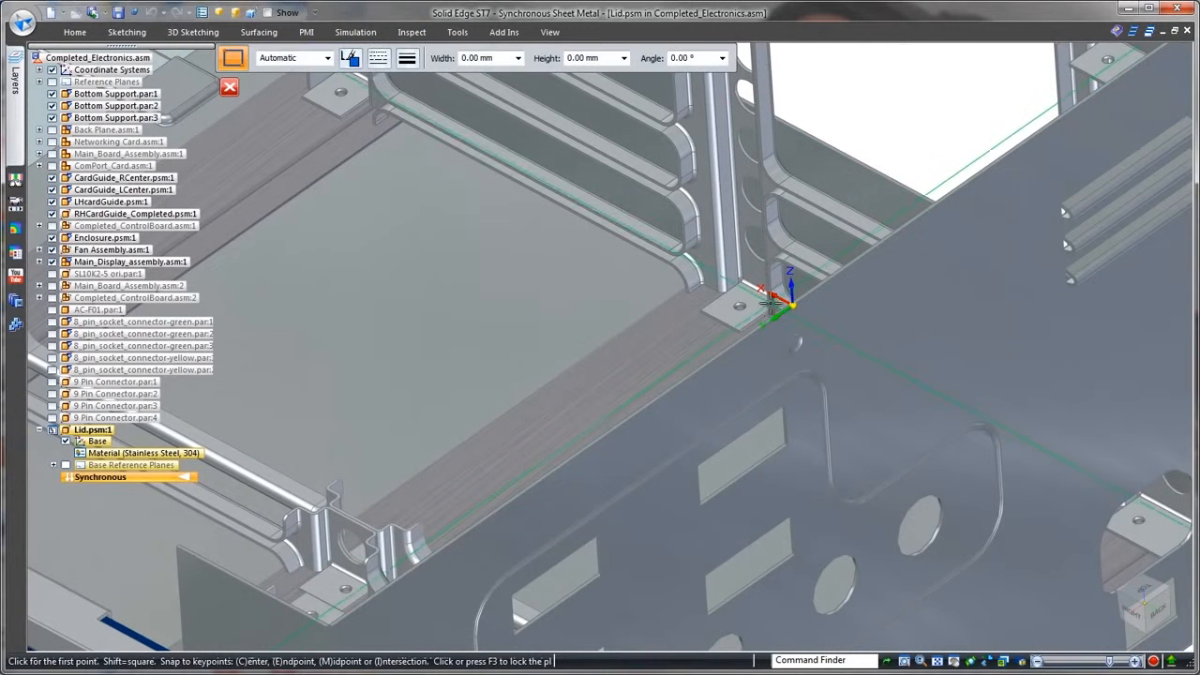
{"action": "key", "text": "F3"}
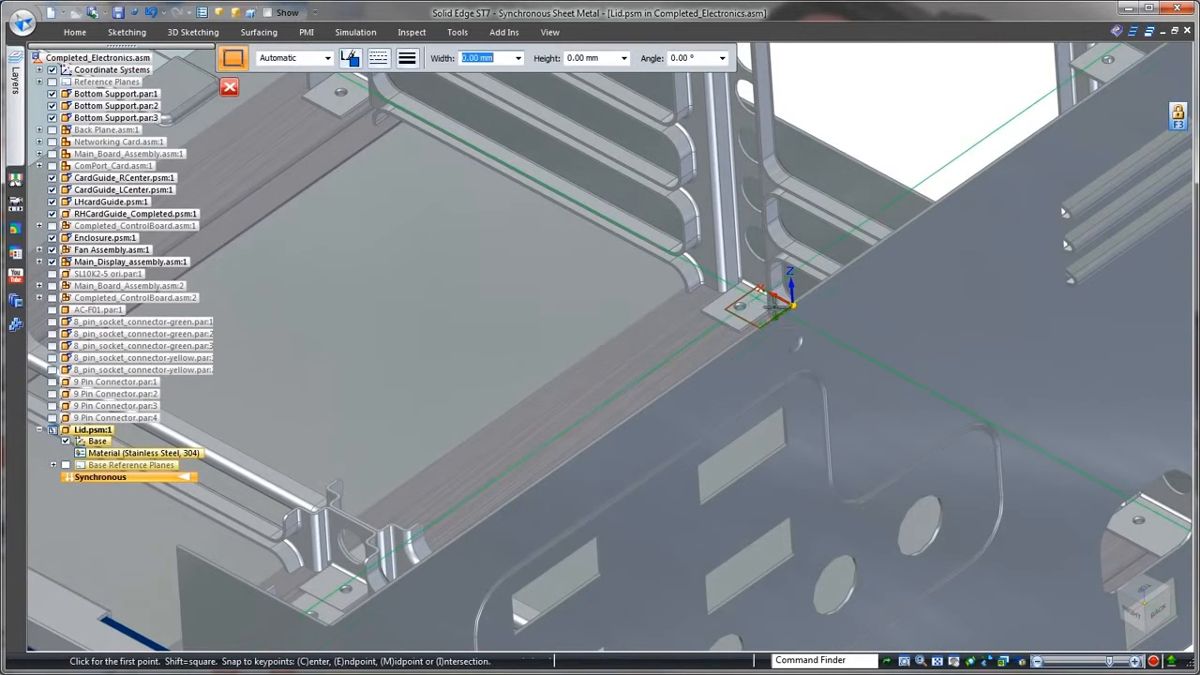
{"action": "left_click", "coordinate": [793, 306]}
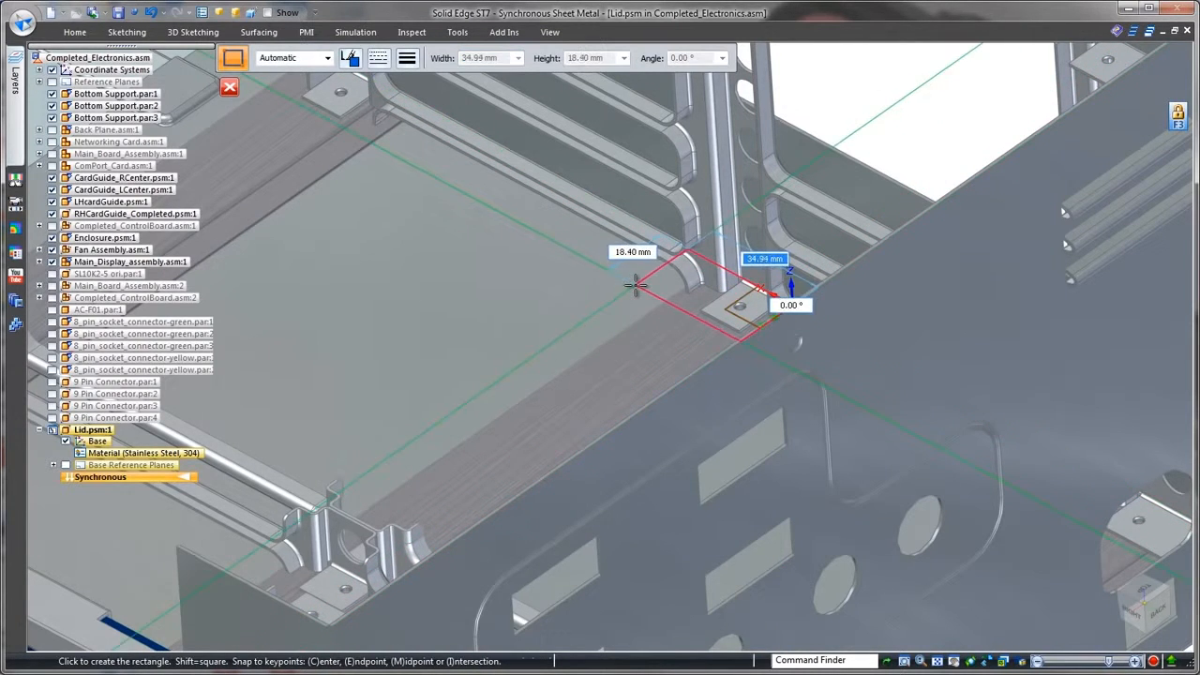
{"action": "scroll", "coordinate": [634, 285], "scroll_direction": "up", "scroll_amount": 3}
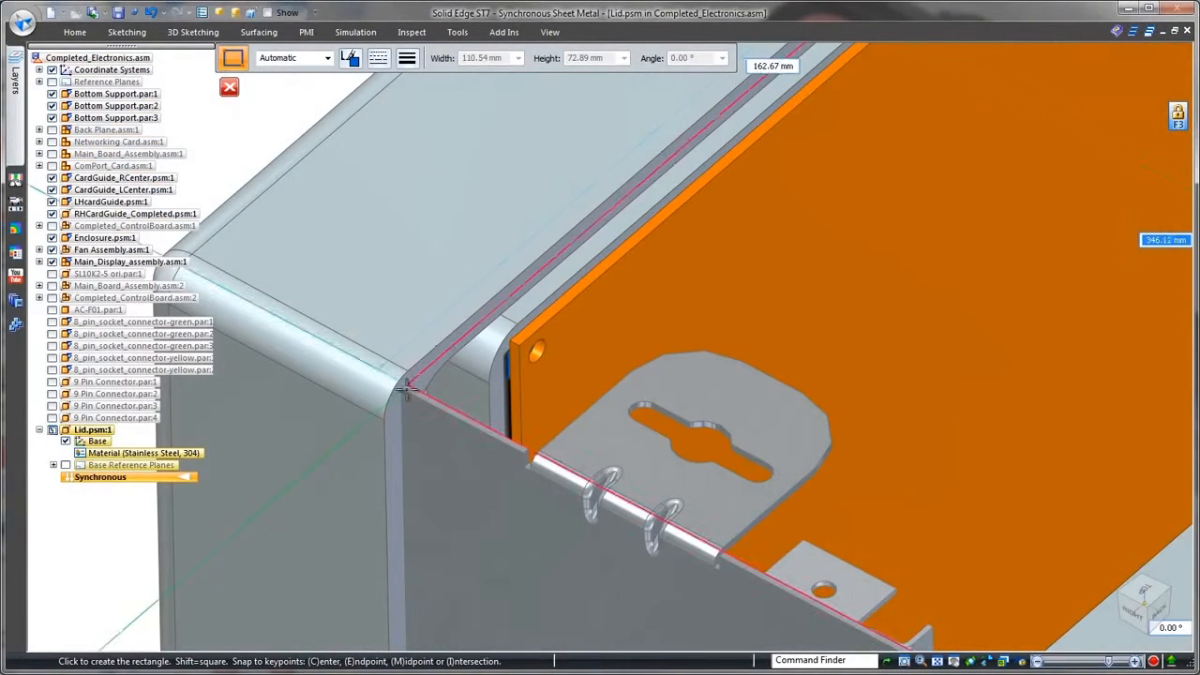
{"action": "left_click", "coordinate": [400, 387]}
Create the lid's base tab from the rectangular region with a thickness of 2 mm
{"action": "left_click", "coordinate": [469, 405]}
{"action": "left_click", "coordinate": [471, 386]}
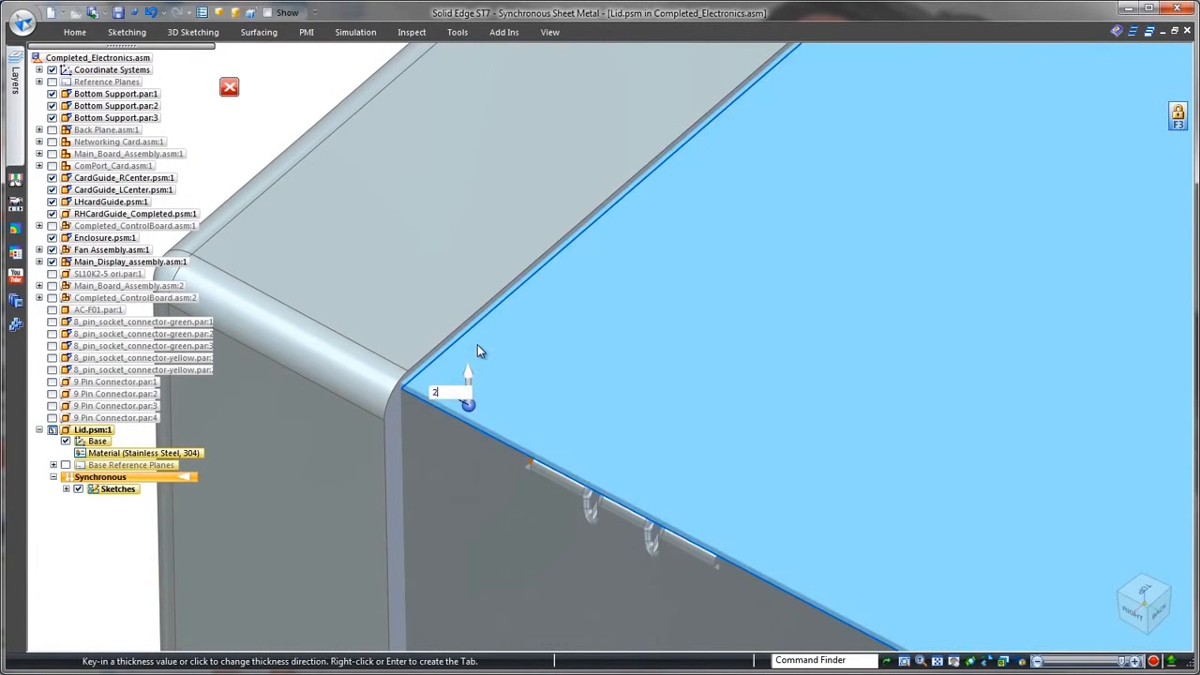
{"action": "key", "text": "Return"}
Add a flange running down from the lid's long side edge to cover the enclosure's open side
{"action": "scroll", "coordinate": [480, 352], "scroll_direction": "down", "scroll_amount": 6}
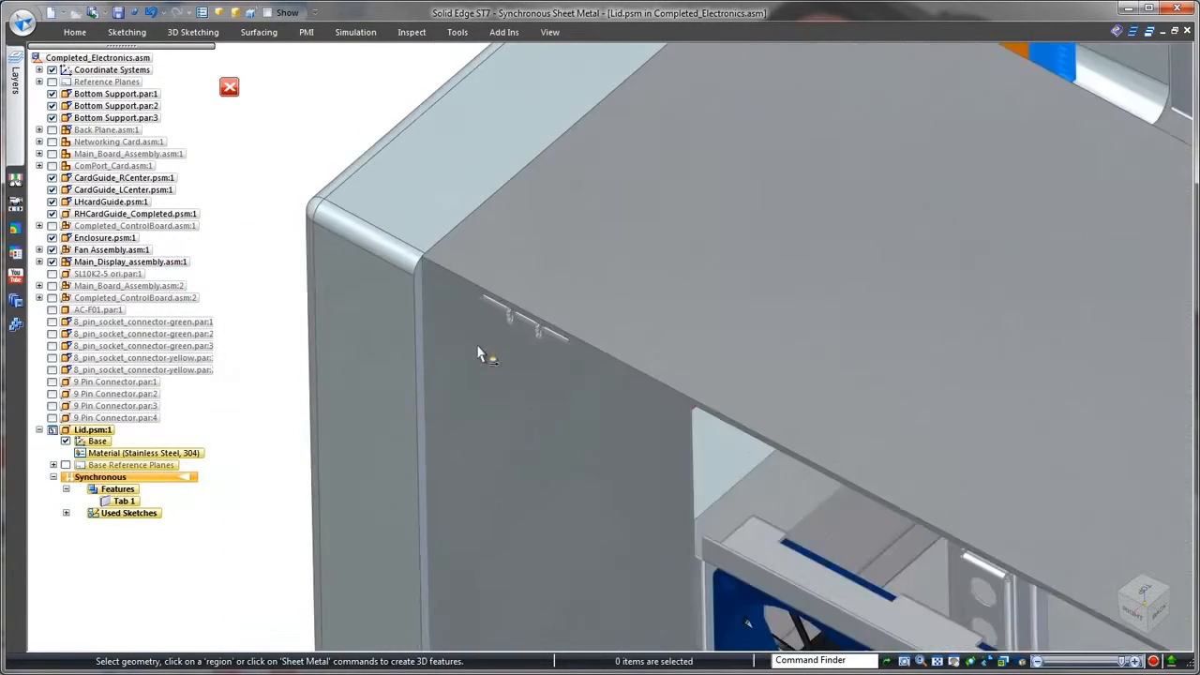
{"action": "left_click", "coordinate": [766, 366]}
{"action": "left_click", "coordinate": [766, 360]}
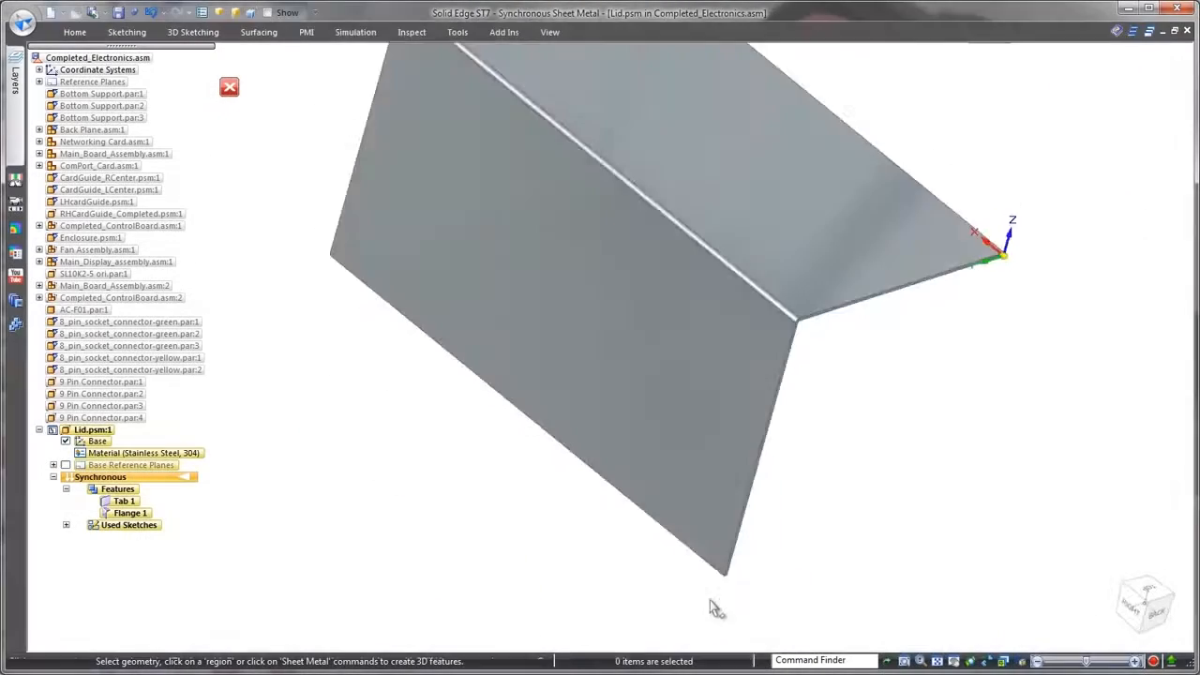
Sketch an L-shaped two-line profile from the lid's inner corner, with a first segment about 11 mm long at 90 degrees
{"action": "scroll", "coordinate": [837, 581], "scroll_direction": "up", "scroll_amount": 5}
{"action": "scroll", "coordinate": [853, 569], "scroll_direction": "up", "scroll_amount": 3}
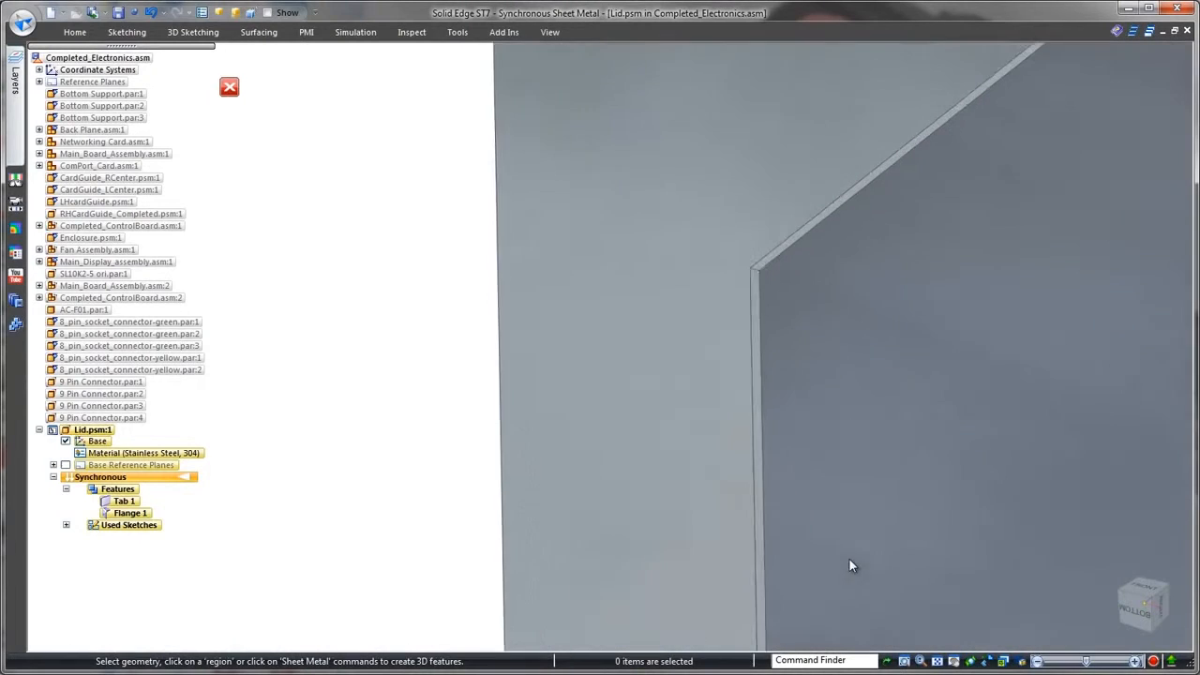
{"action": "right_click", "coordinate": [321, 366]}
{"action": "left_click", "coordinate": [356, 366]}
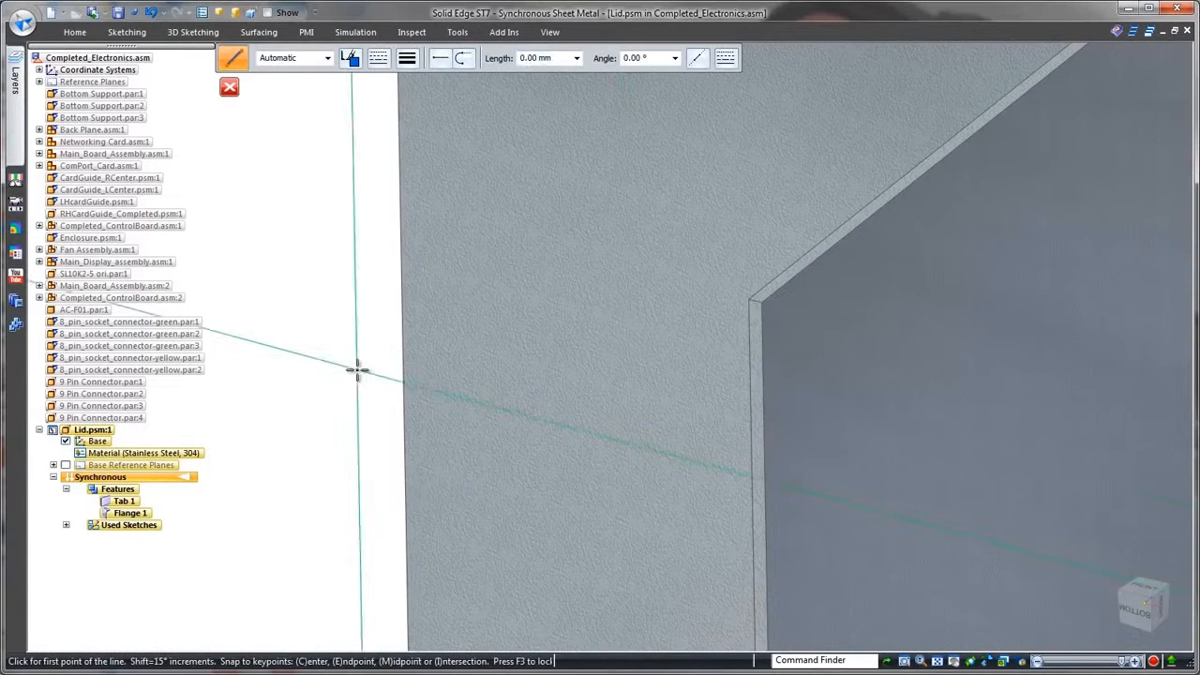
{"action": "key", "text": "F3"}
{"action": "left_click", "coordinate": [748, 300]}
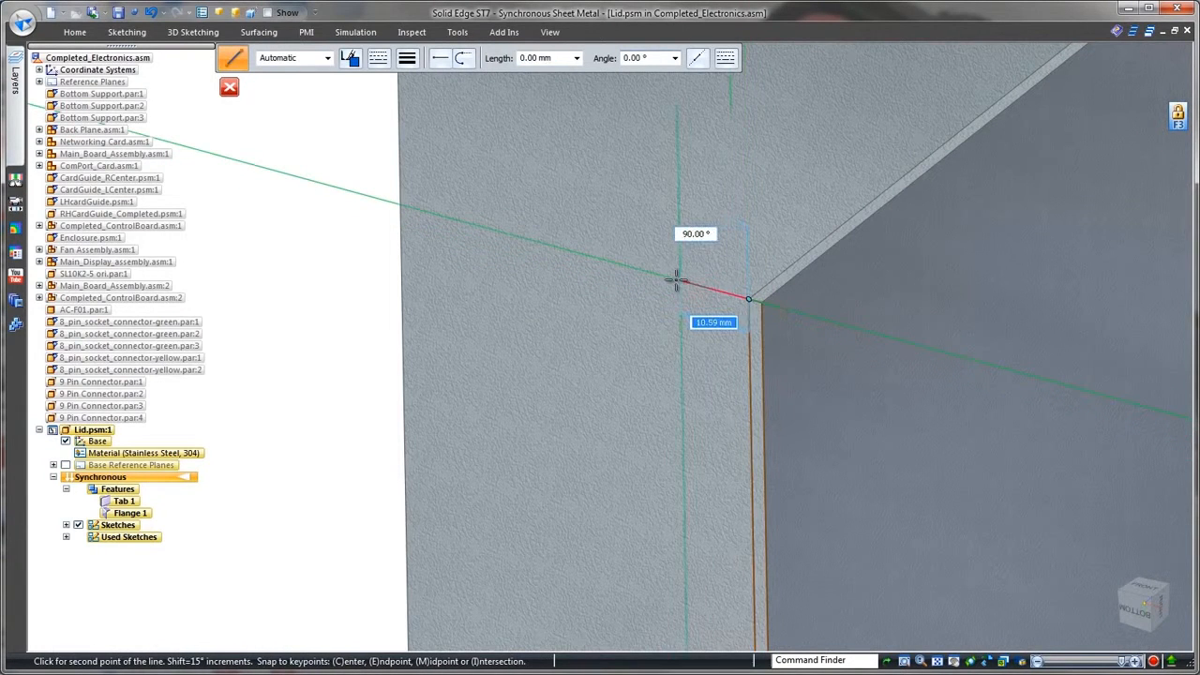
{"action": "left_click", "coordinate": [669, 199]}
{"action": "key", "text": "Escape"}
Start a contour flange from the L-shaped profile and sweep it along the lid's adjoining end edges
{"action": "right_click", "coordinate": [344, 289]}
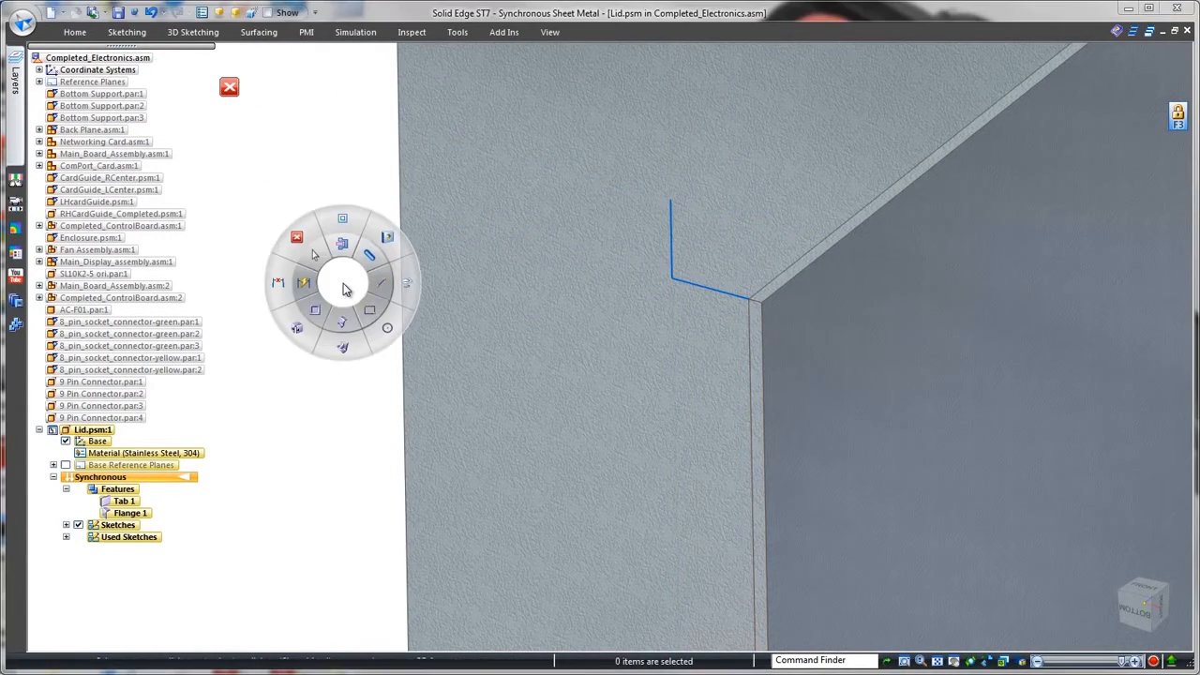
{"action": "left_click", "coordinate": [342, 323]}
{"action": "left_click", "coordinate": [725, 293]}
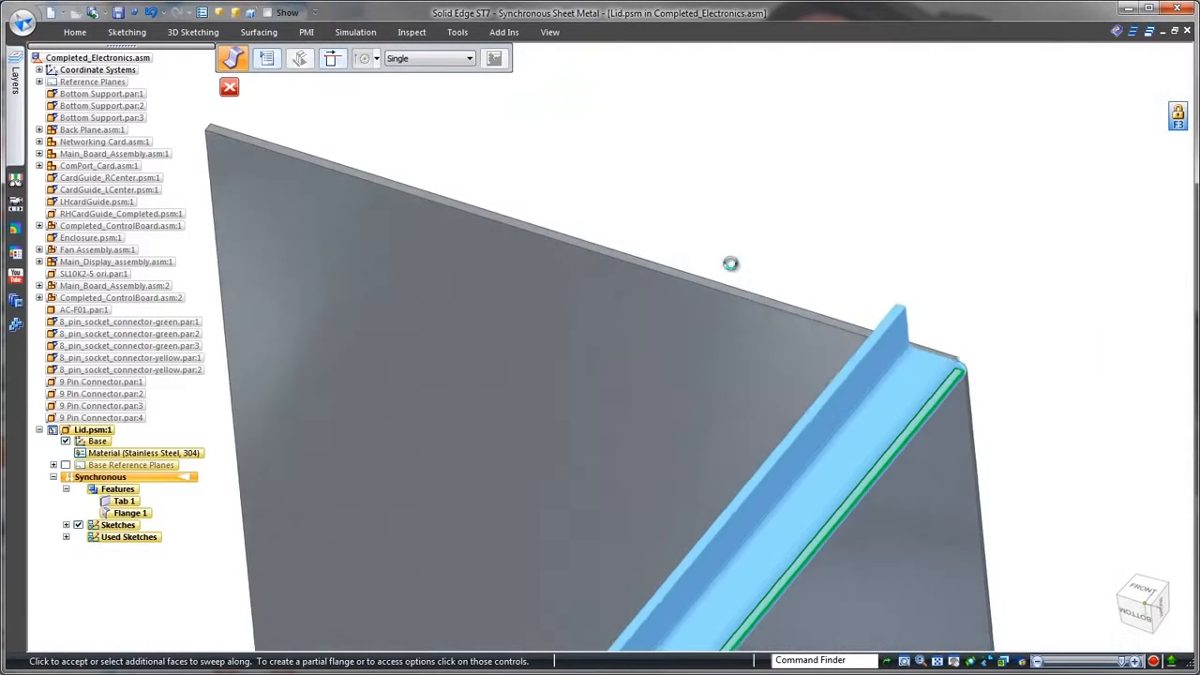
{"action": "left_click", "coordinate": [731, 307]}
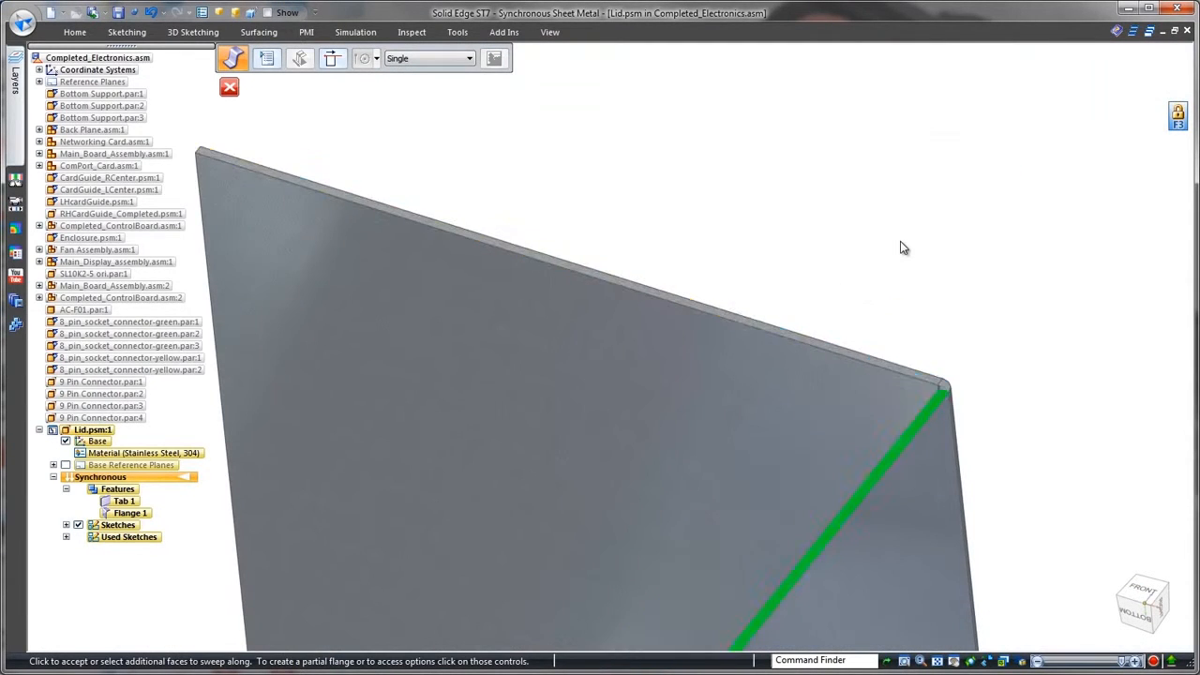
Close the contour flange's interior corners with the Circular Cutout treatment and accept the flange
{"action": "left_click", "coordinate": [267, 58]}
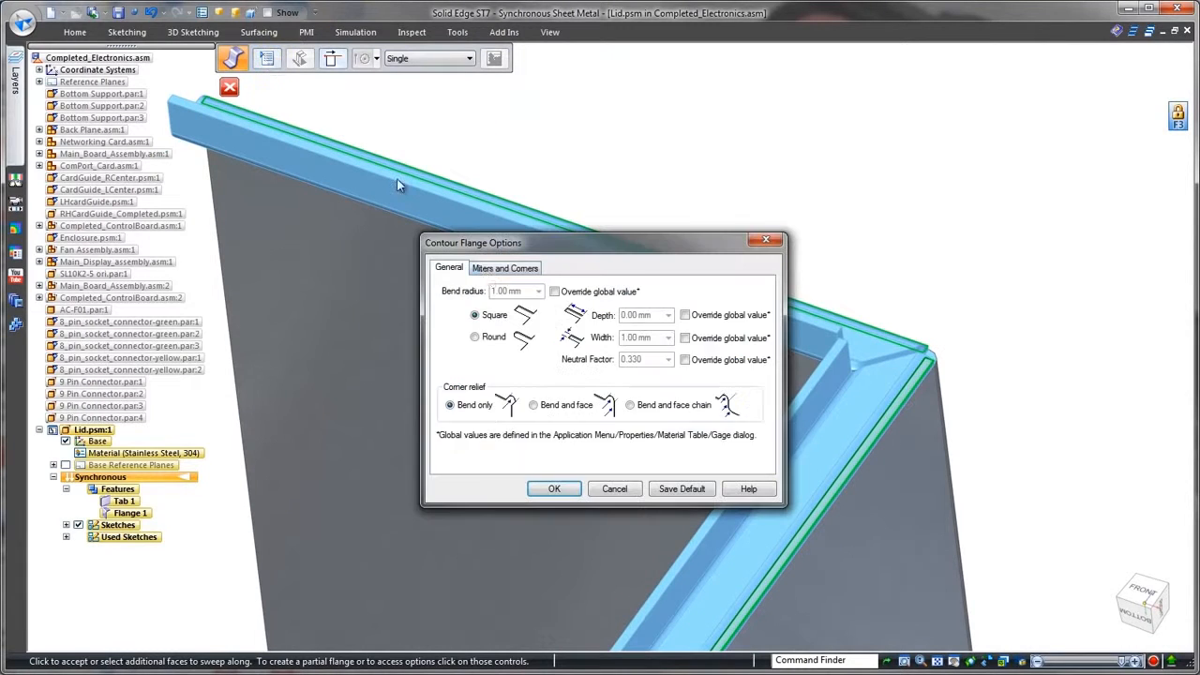
{"action": "left_click", "coordinate": [488, 271]}
{"action": "left_click", "coordinate": [621, 414]}
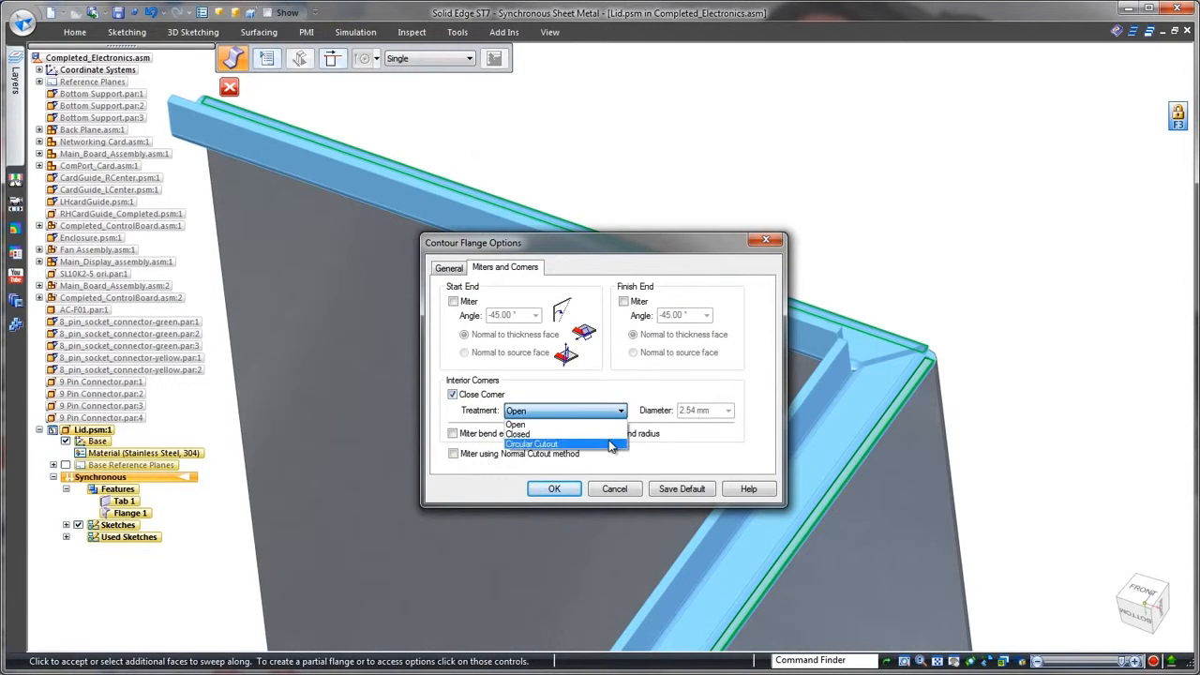
{"action": "left_click", "coordinate": [554, 489]}
{"action": "right_click", "coordinate": [884, 243]}
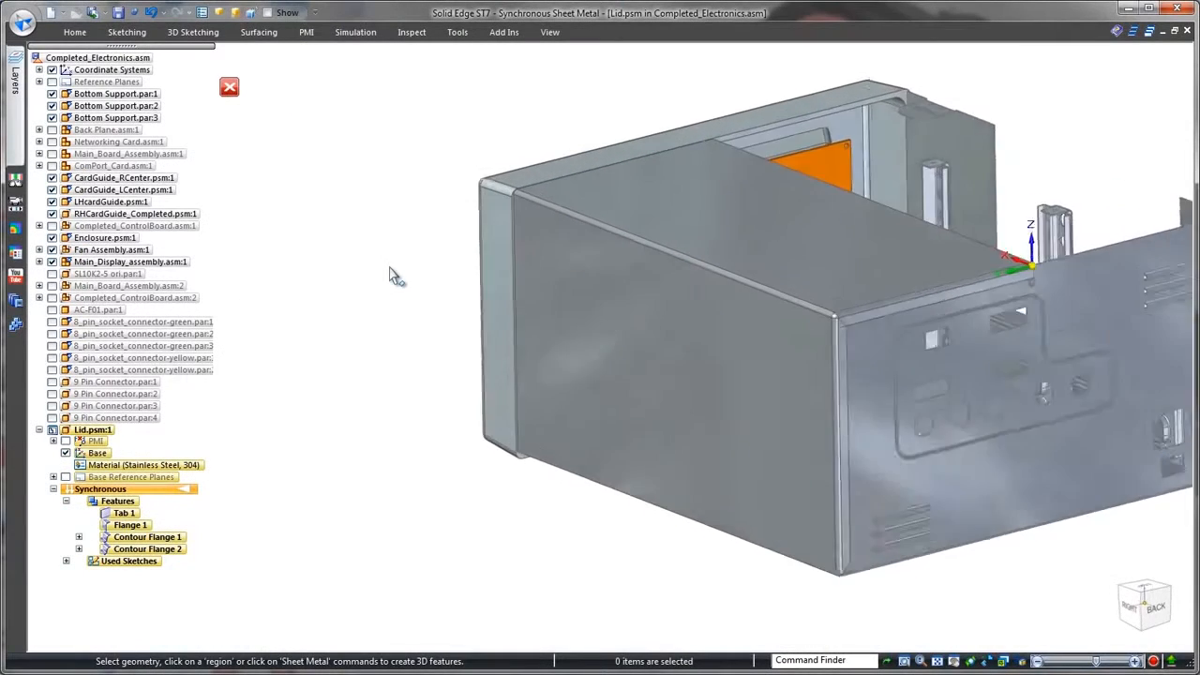
Set the bend radius of the lid's long top bend to 3 mm
{"action": "scroll", "coordinate": [392, 276], "scroll_direction": "up", "scroll_amount": 3}
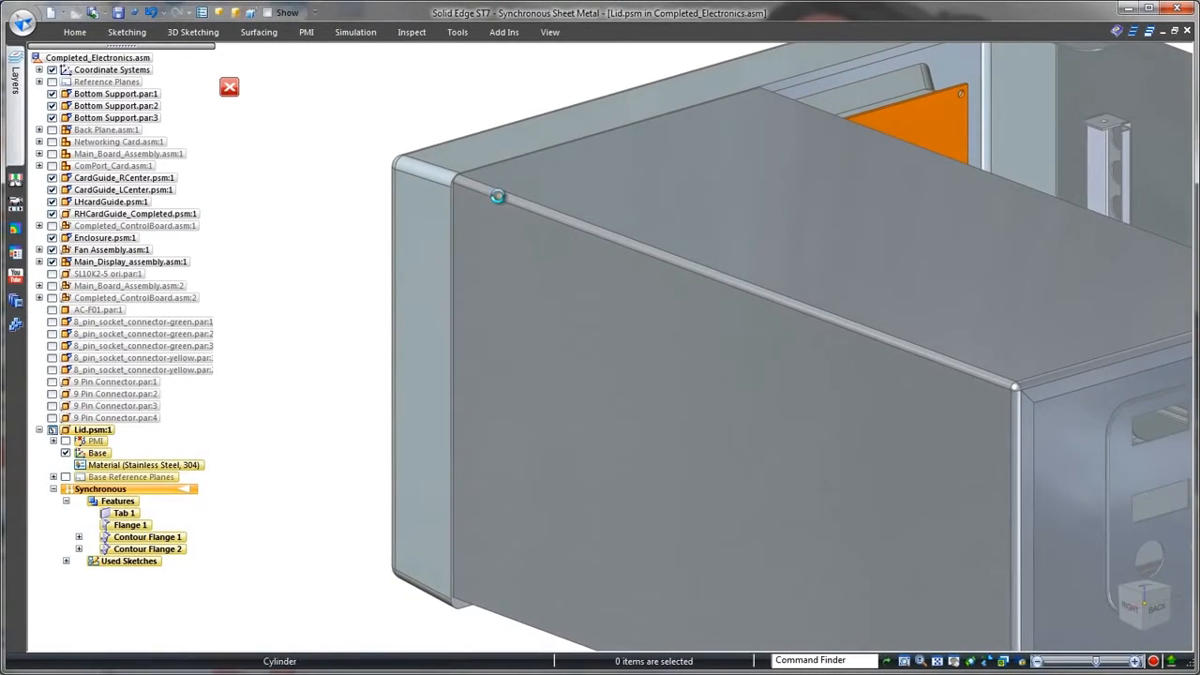
{"action": "left_click", "coordinate": [496, 197]}
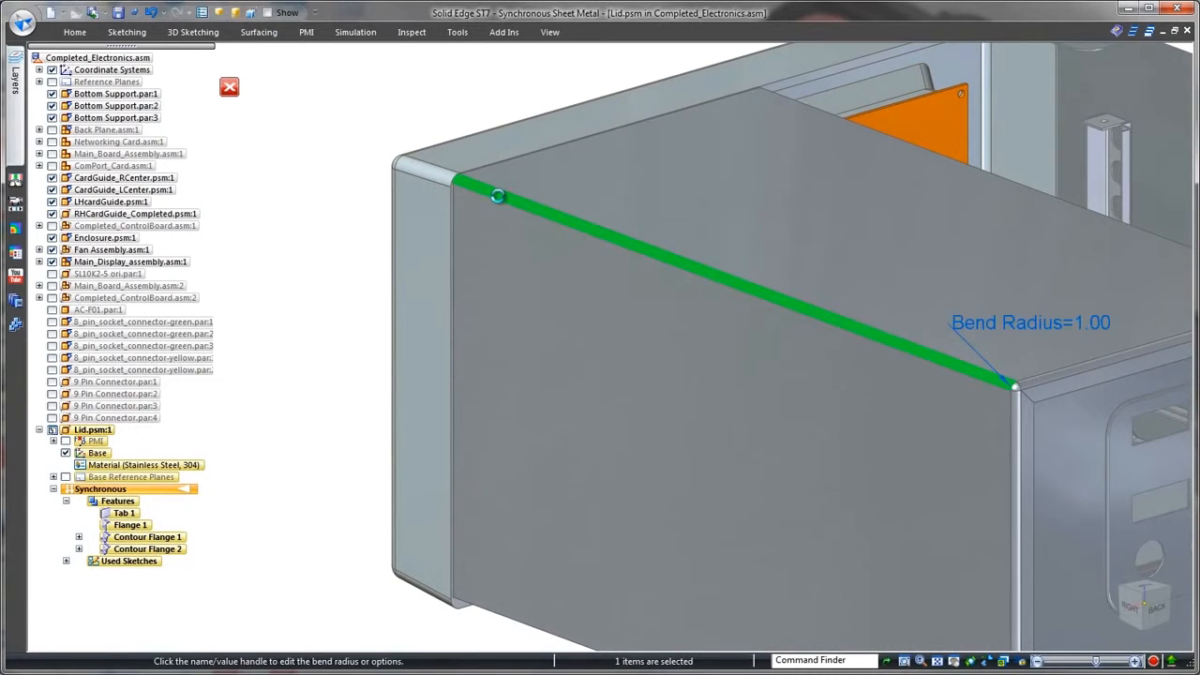
{"action": "left_click", "coordinate": [1081, 327]}
{"action": "type", "text": "3"}
{"action": "key", "text": "Return"}
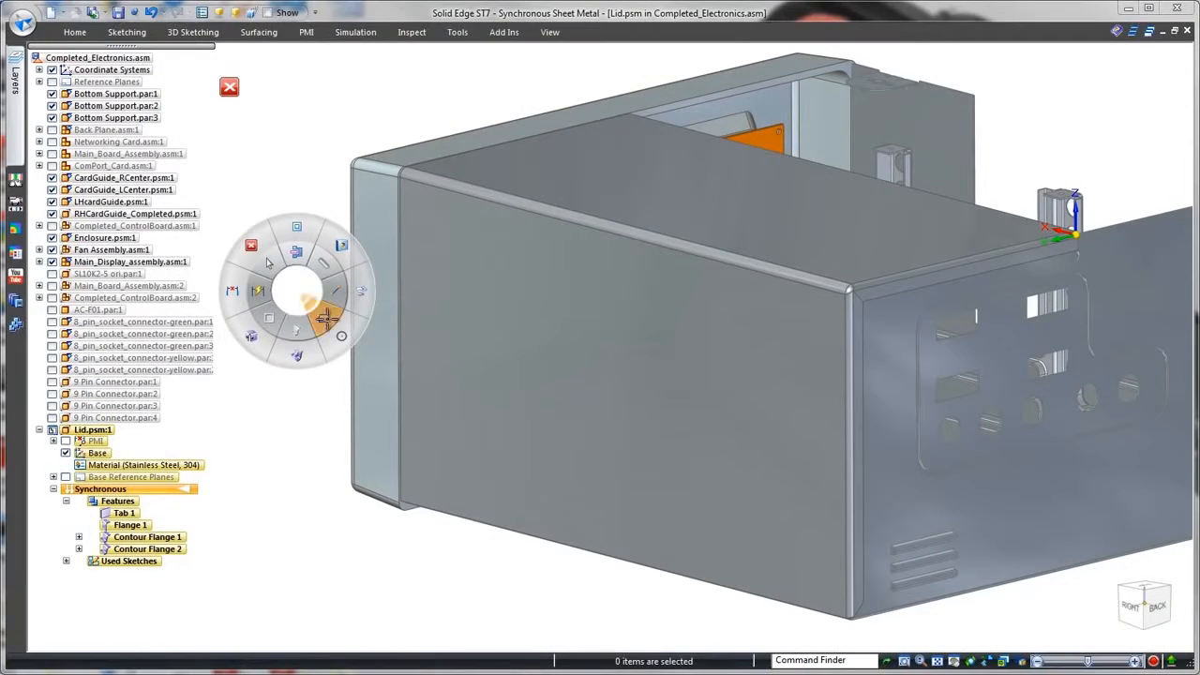
Sketch a large rectangle on the outer face of the lid's side flange, inset from its edges
{"action": "left_click", "coordinate": [325, 319]}
{"action": "left_click_drag", "start_coordinate": [469, 246], "coordinate": [608, 359]}
{"action": "left_click_drag", "start_coordinate": [788, 551], "coordinate": [791, 548]}
{"action": "key", "text": "Escape"}
{"action": "right_click", "coordinate": [293, 325]}
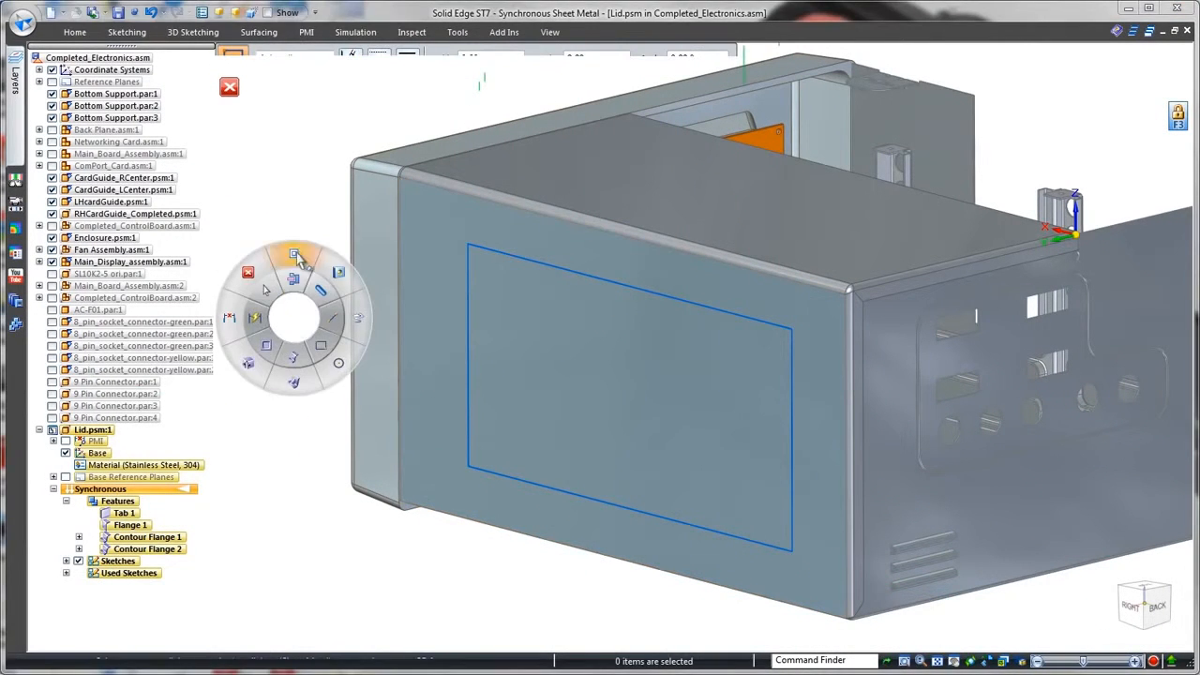
Place a hole inside the sketched rectangle on the lid's side face and fill the rectangle with a staggered pattern of it
{"action": "left_click", "coordinate": [337, 271]}
{"action": "left_click", "coordinate": [629, 400]}
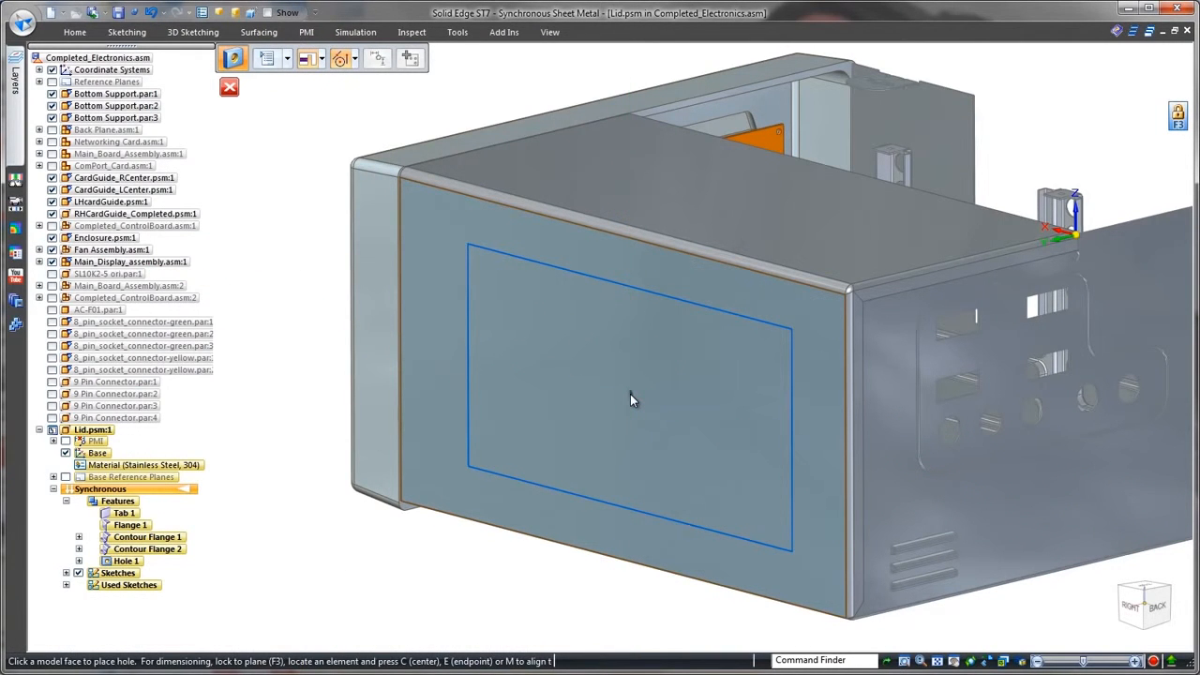
{"action": "left_click", "coordinate": [630, 393]}
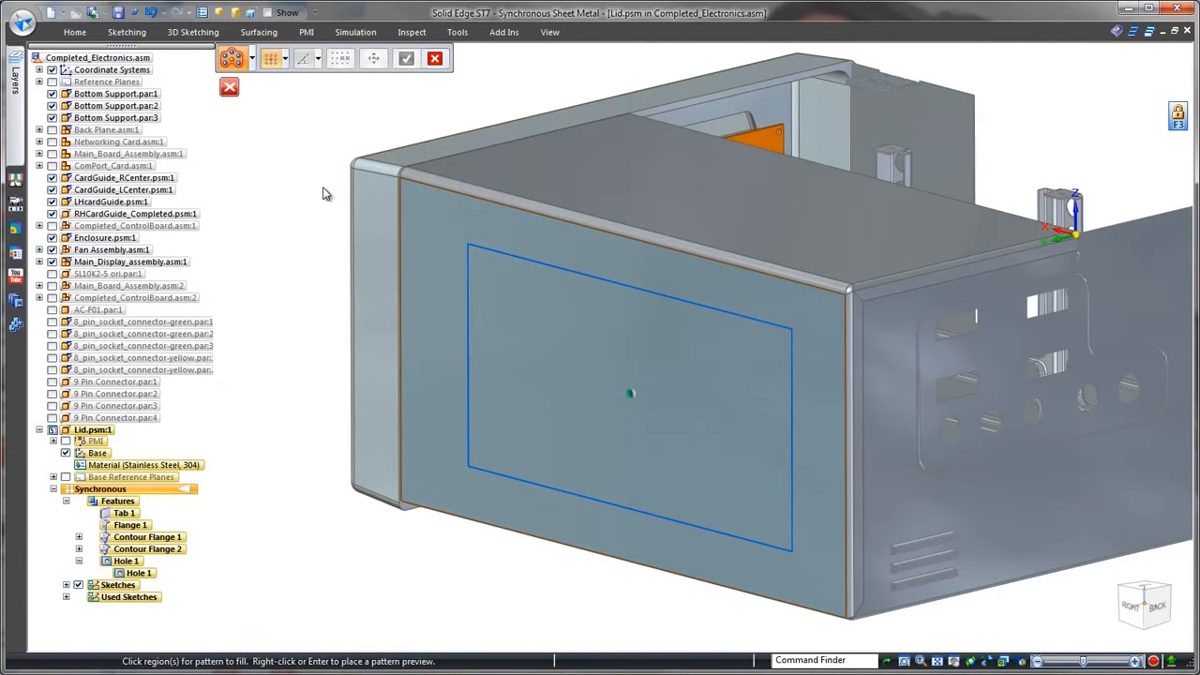
{"action": "left_click", "coordinate": [284, 62]}
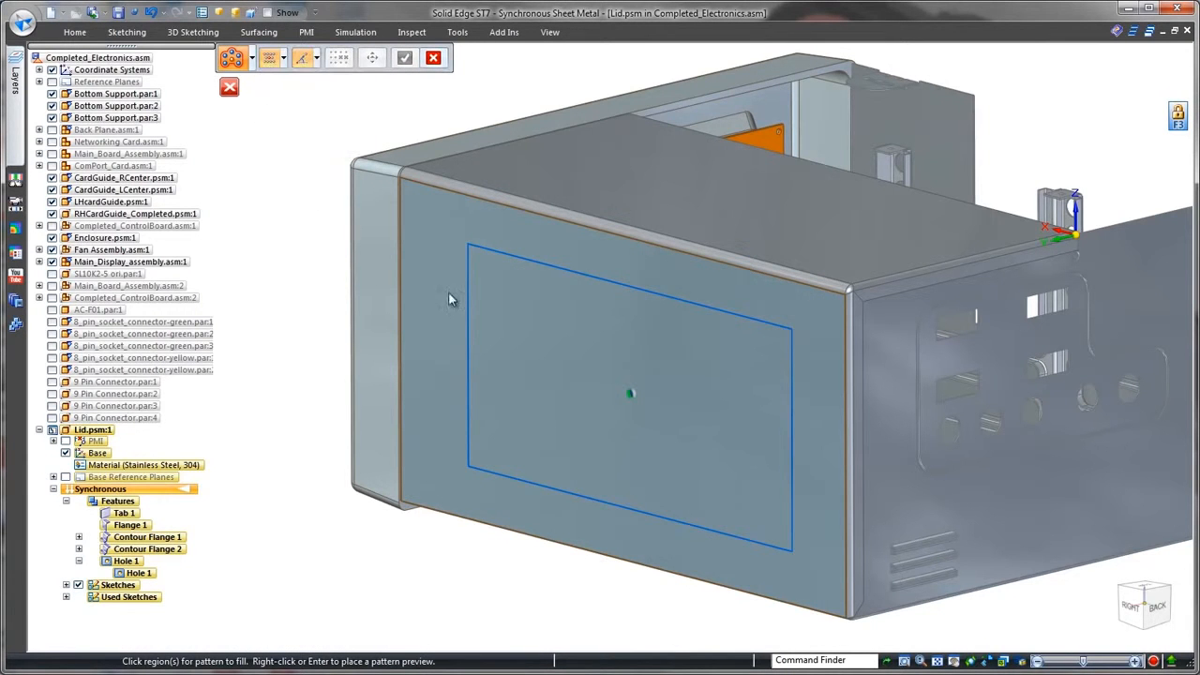
{"action": "left_click", "coordinate": [523, 312]}
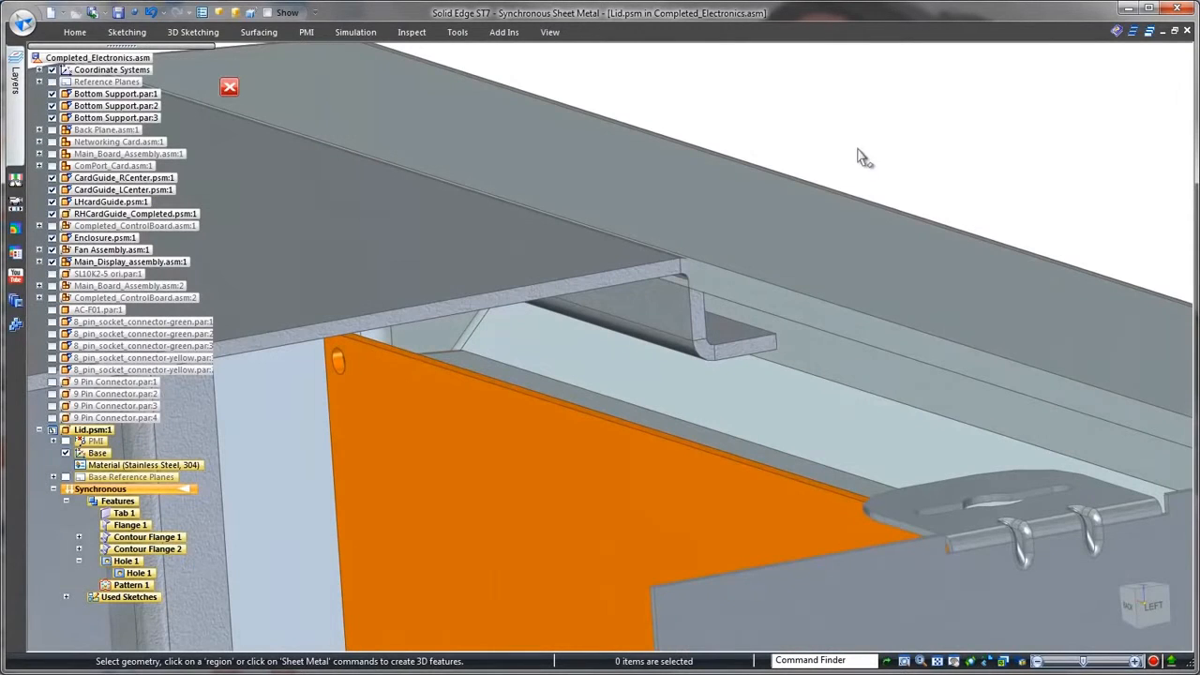
Adjust the lid's stepped end flange, and mirror the lid's perforated side with its flanges and dimple to the opposite side
{"action": "right_click", "coordinate": [706, 321]}
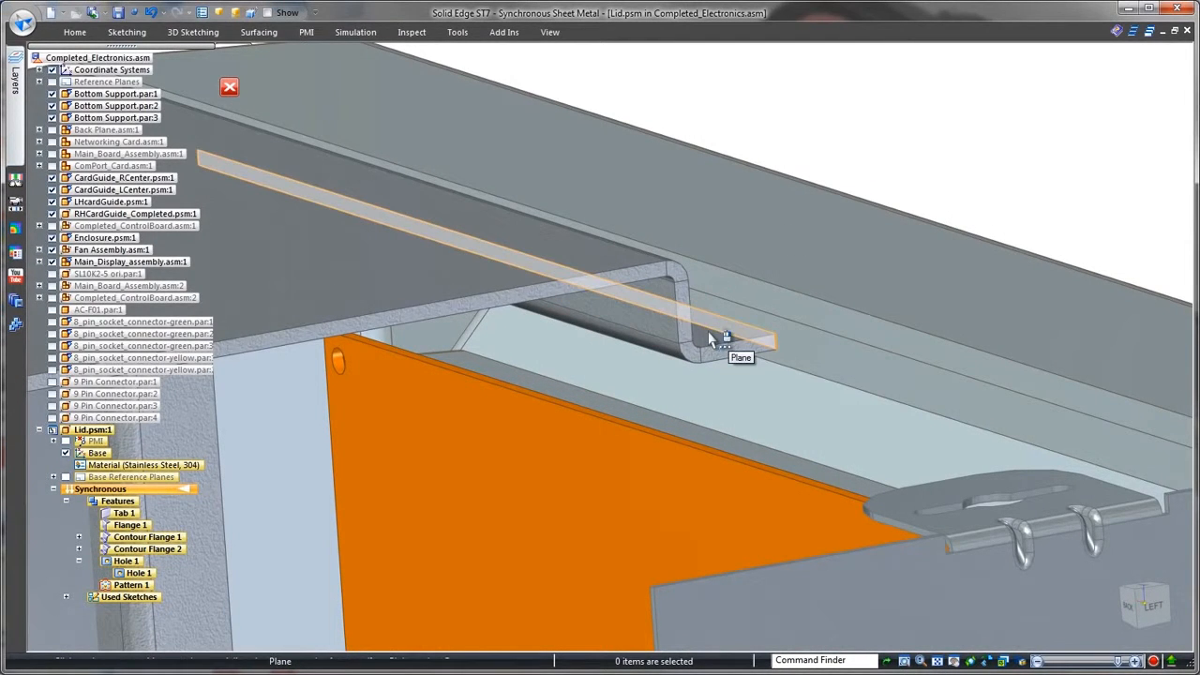
{"action": "right_click", "coordinate": [707, 337]}
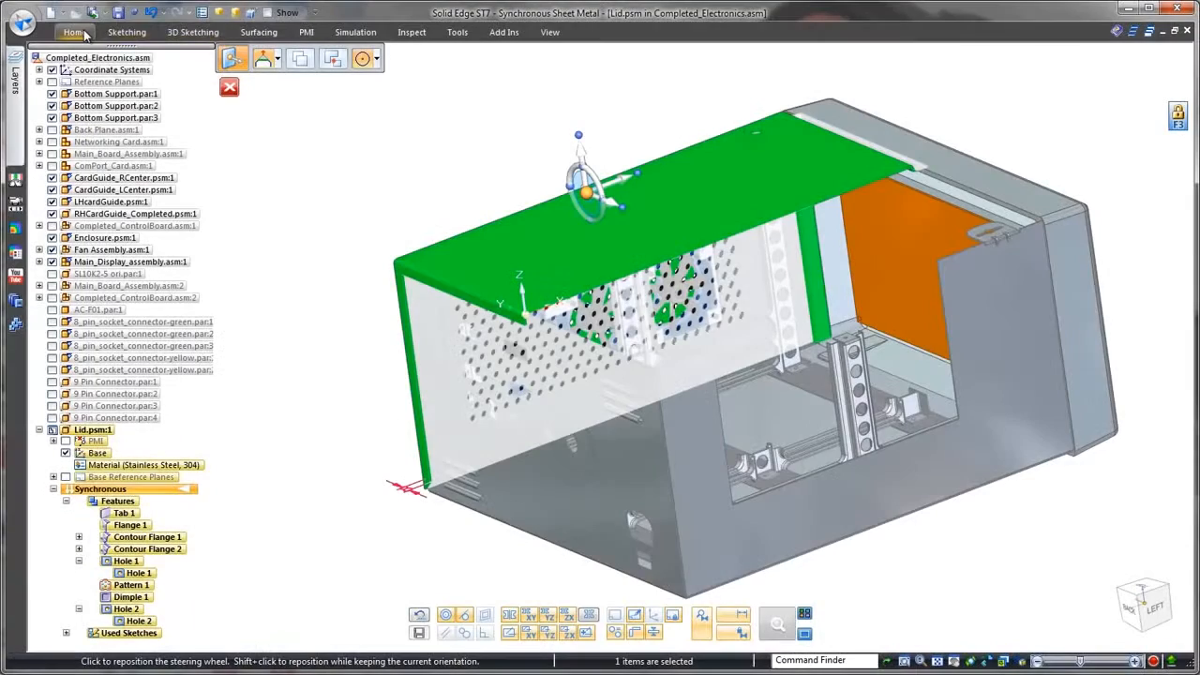
{"action": "left_click", "coordinate": [953, 82]}
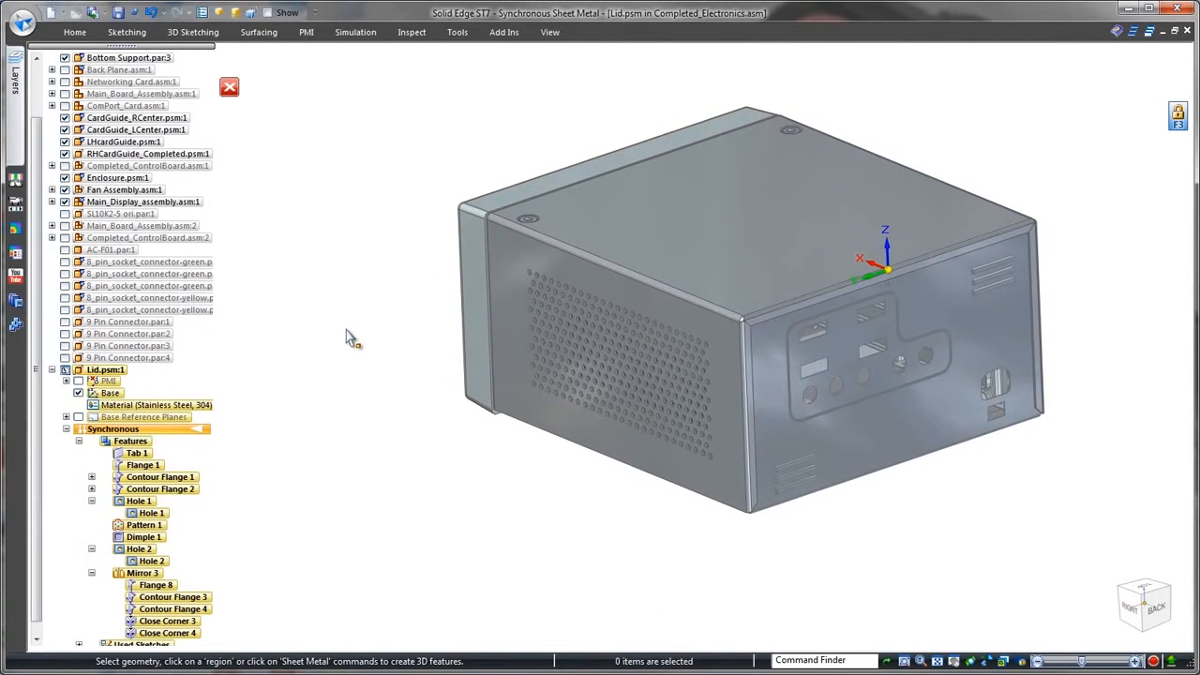
Hide all assembly components except the lid and open the lid's Bend Table
{"action": "key", "text": "ctrl+h"}
{"action": "left_click", "coordinate": [75, 33]}
{"action": "left_click", "coordinate": [457, 33]}
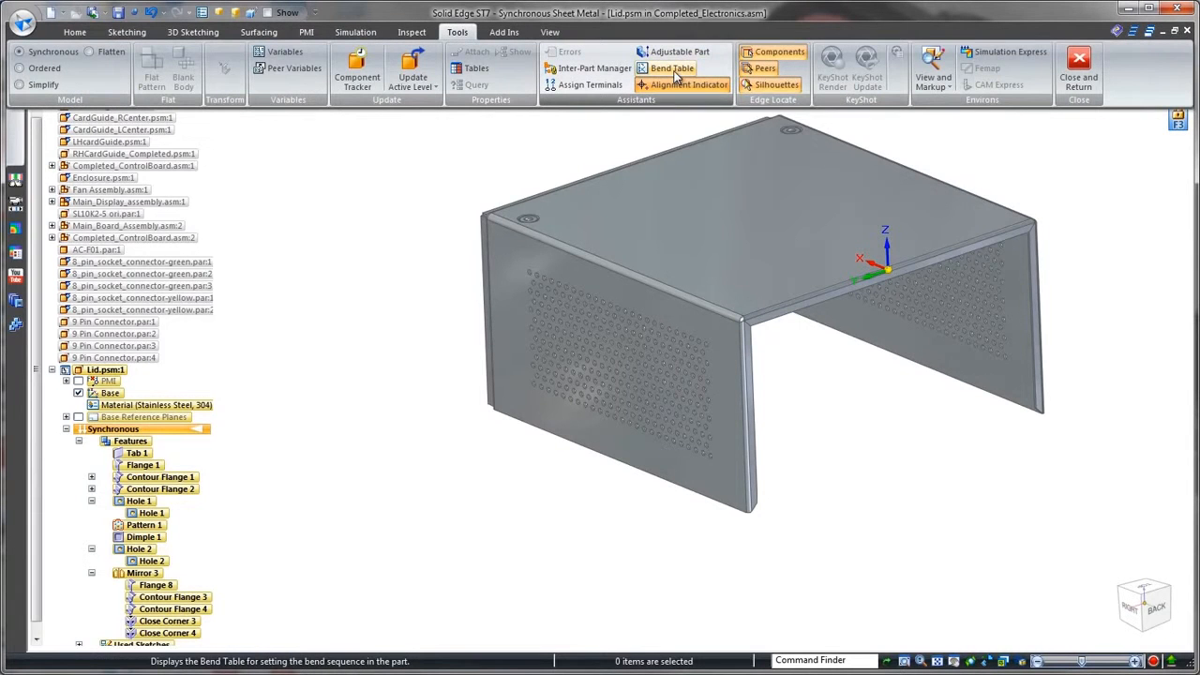
{"action": "left_click", "coordinate": [674, 71]}
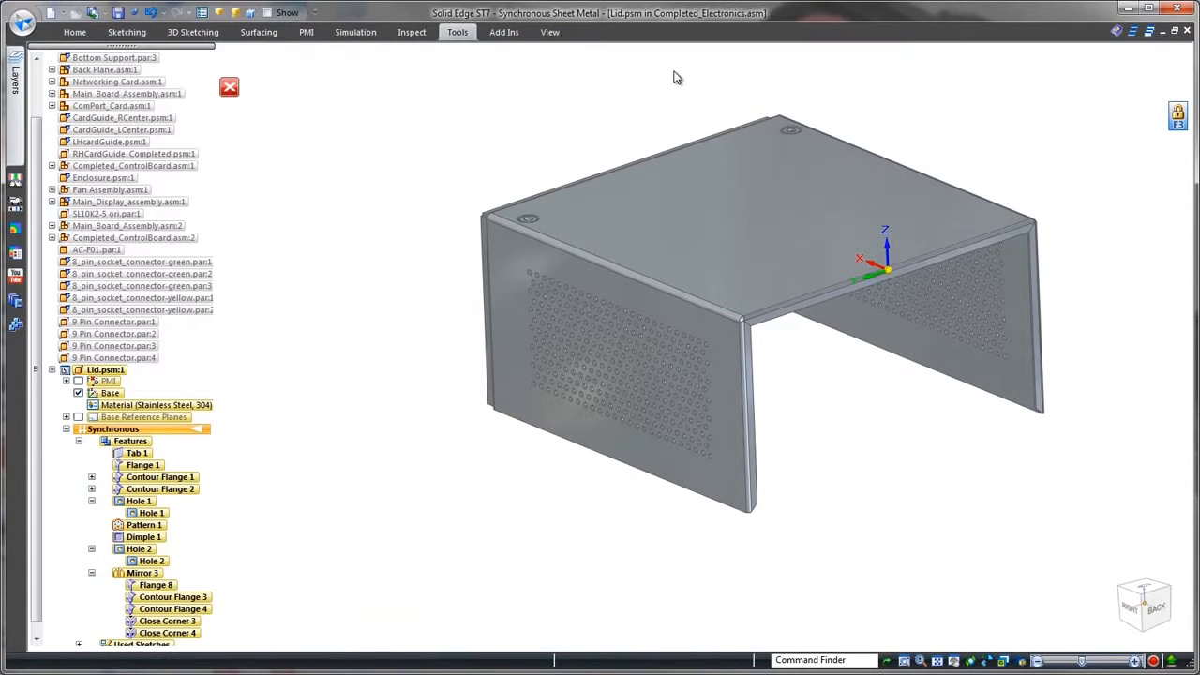
{"action": "left_click_drag", "start_coordinate": [590, 233], "coordinate": [298, 99]}
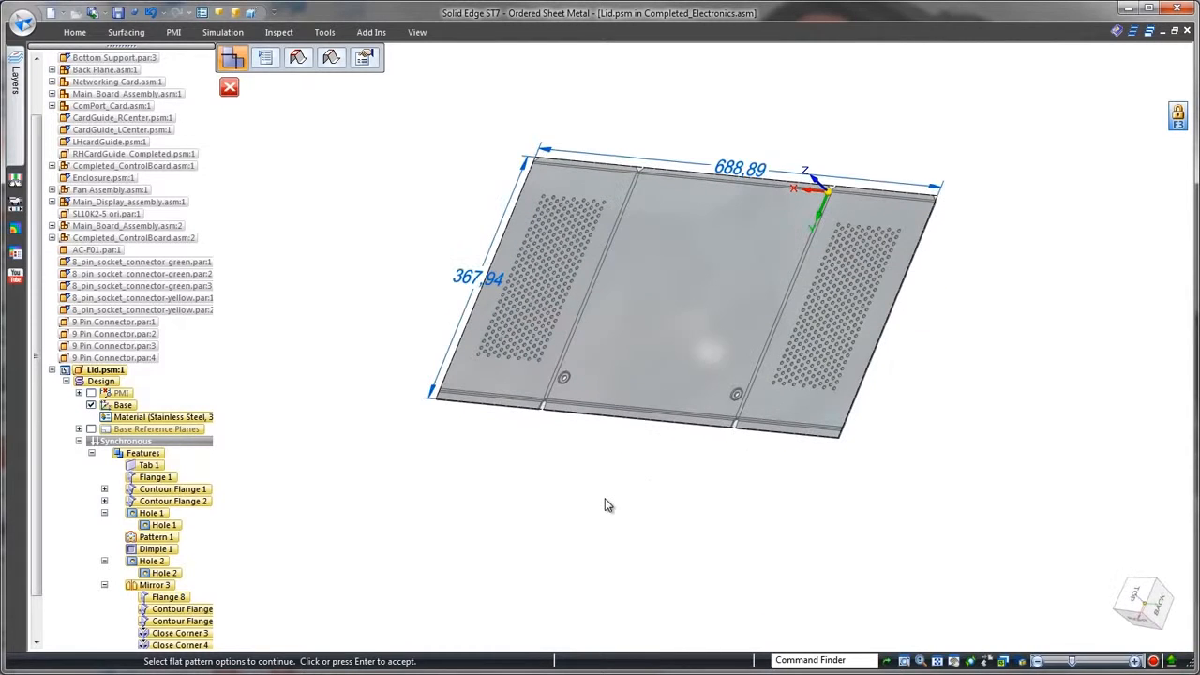
Accept the lid's flat pattern and create a new drawing from the lid model
{"action": "left_click", "coordinate": [604, 499]}
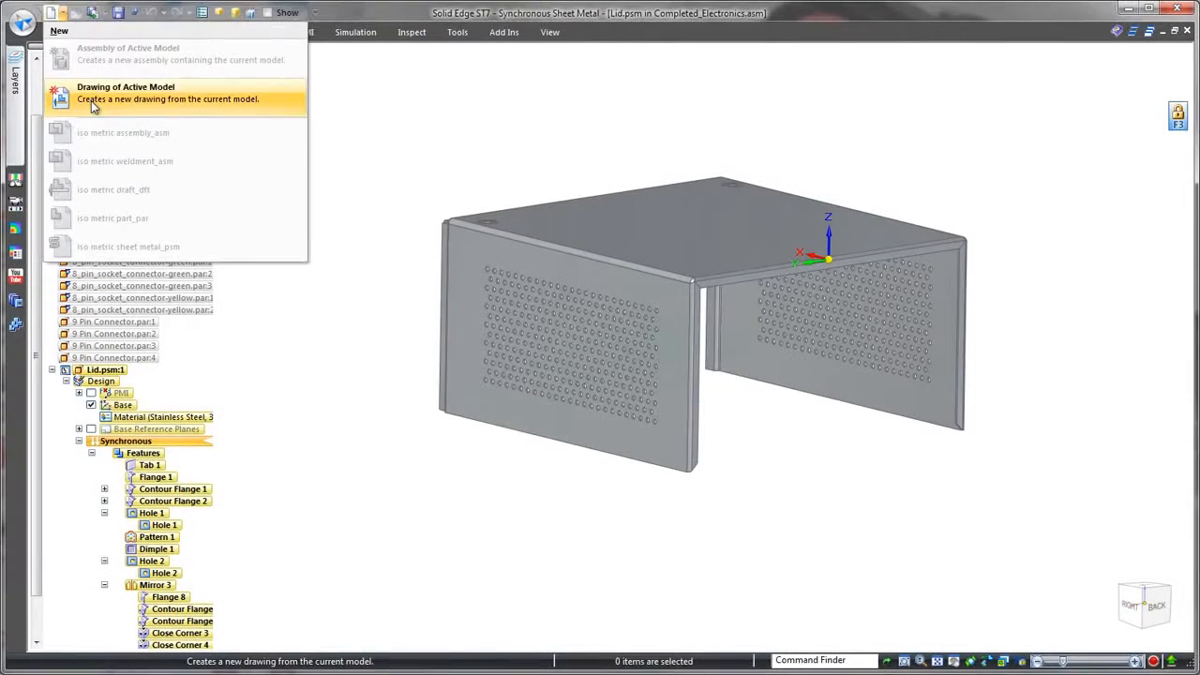
{"action": "left_click", "coordinate": [94, 95]}
{"action": "left_click", "coordinate": [576, 411]}
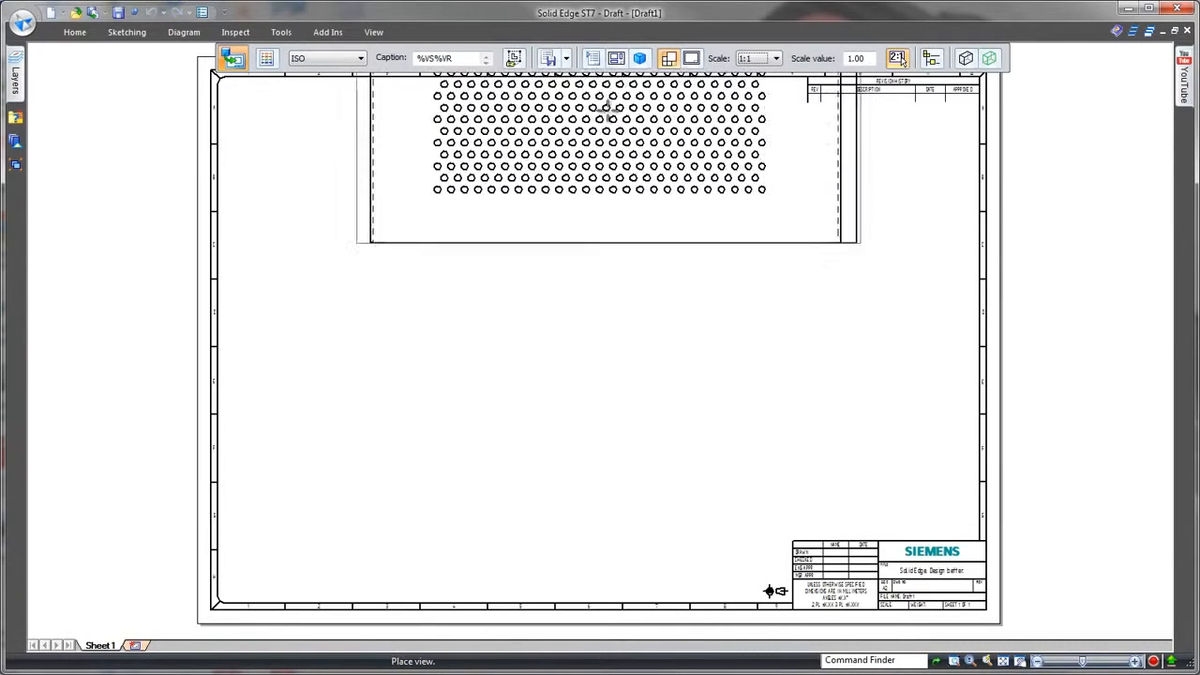
Set the drawing view to show the flat pattern and place it in the lower part of the sheet
{"action": "left_click", "coordinate": [593, 62]}
{"action": "left_click", "coordinate": [458, 64]}
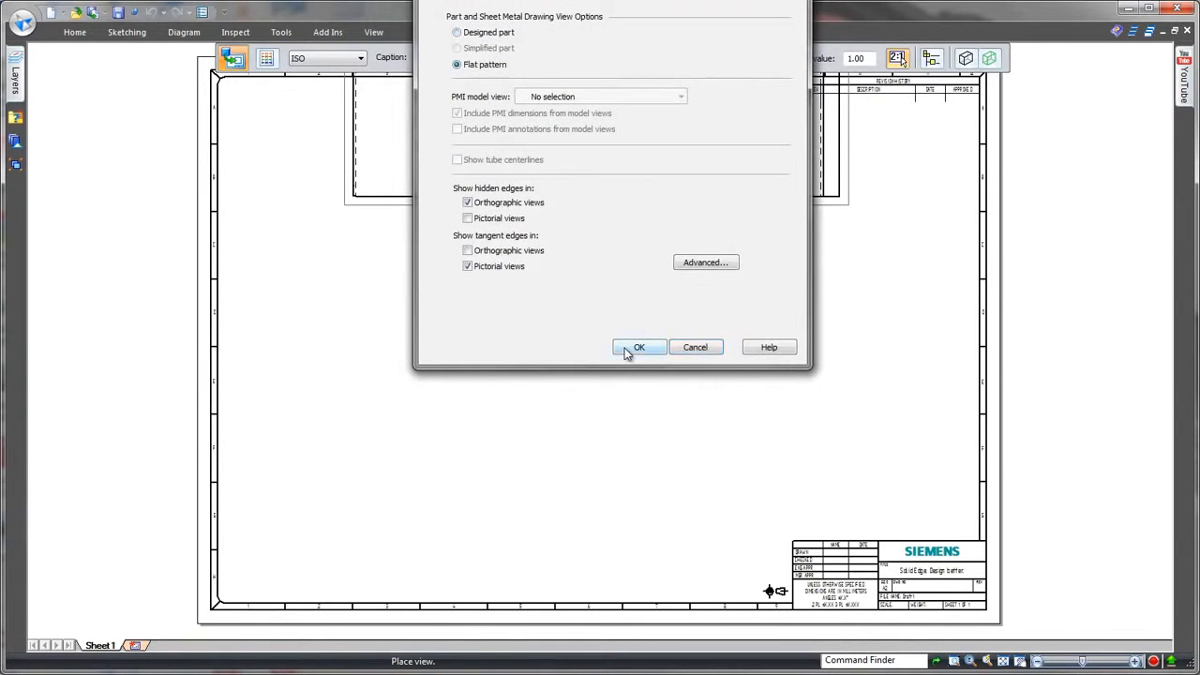
{"action": "left_click", "coordinate": [637, 347]}
{"action": "left_click", "coordinate": [506, 429]}
Place a bend table with bend callouts for the flat pattern view in the upper-left corner of the drawing sheet
{"action": "left_click", "coordinate": [74, 31]}
{"action": "left_click", "coordinate": [461, 75]}
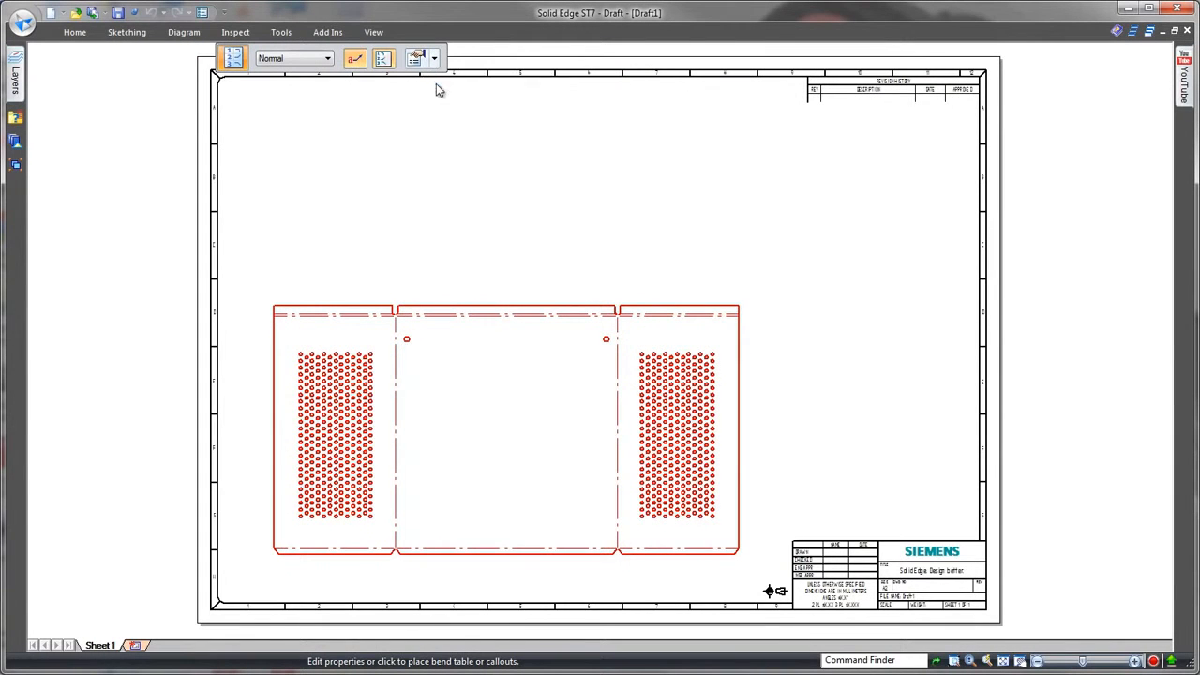
{"action": "left_click", "coordinate": [226, 82]}
Check the bend table and callouts, and start coordinate dimensioning of the flat pattern from its lower-left area
{"action": "scroll", "coordinate": [319, 156], "scroll_direction": "up", "scroll_amount": 4}
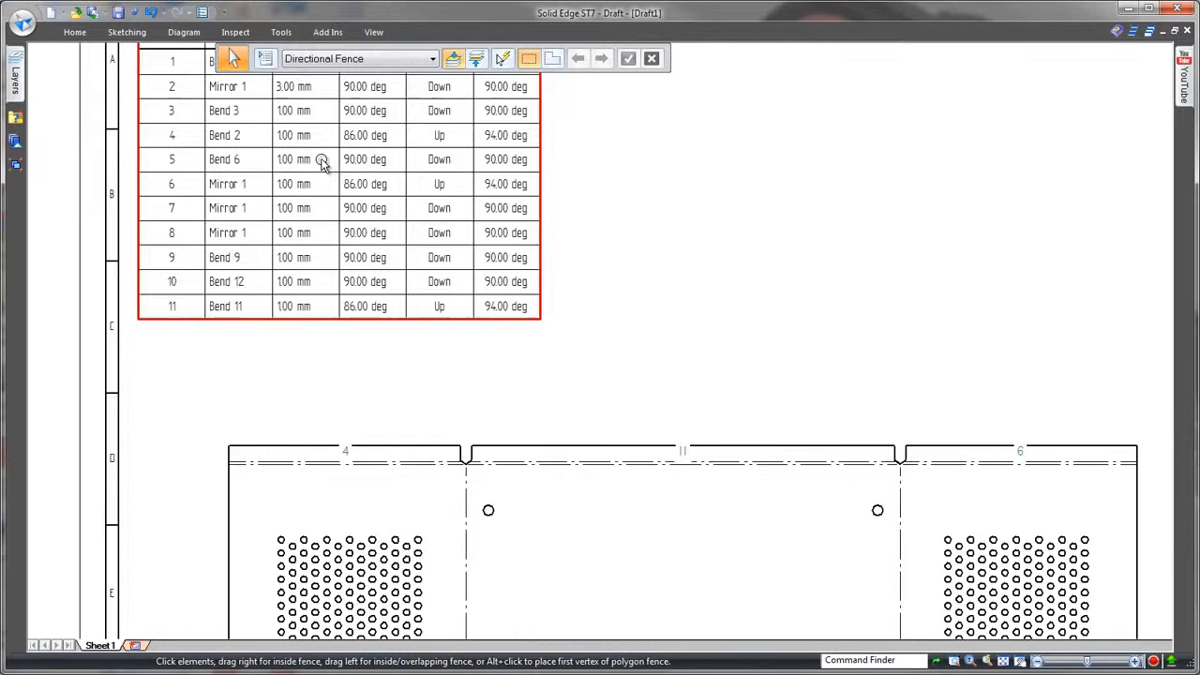
{"action": "scroll", "coordinate": [379, 265], "scroll_direction": "down", "scroll_amount": 2}
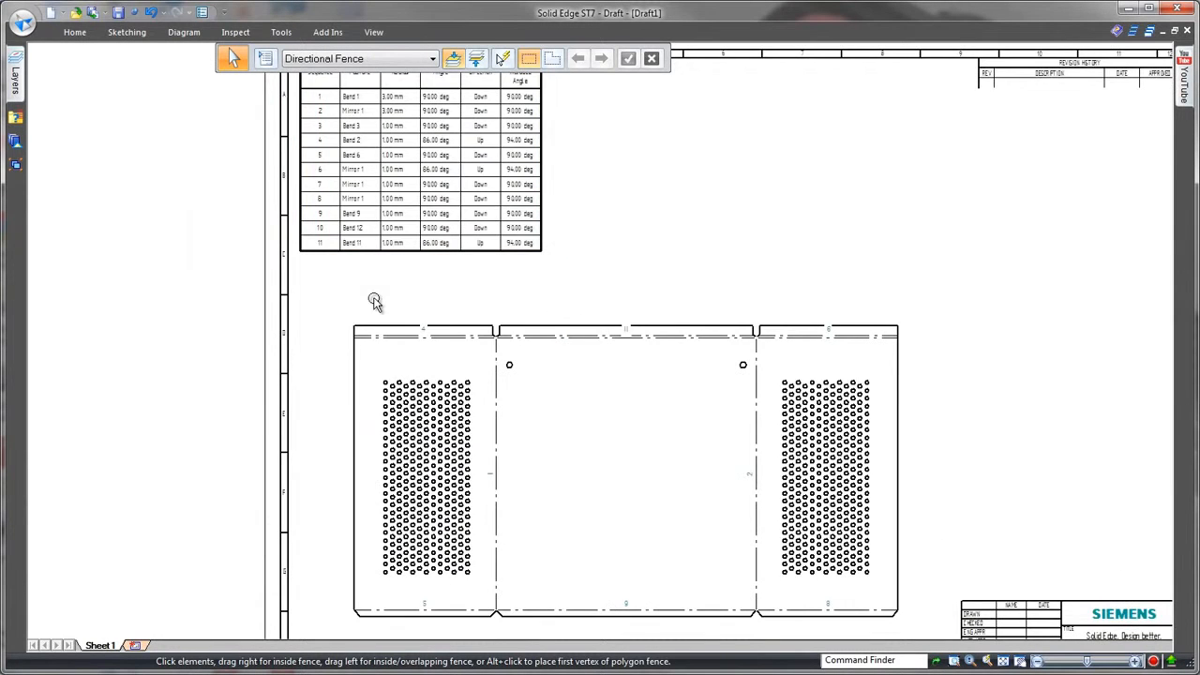
{"action": "scroll", "coordinate": [374, 300], "scroll_direction": "up", "scroll_amount": 3}
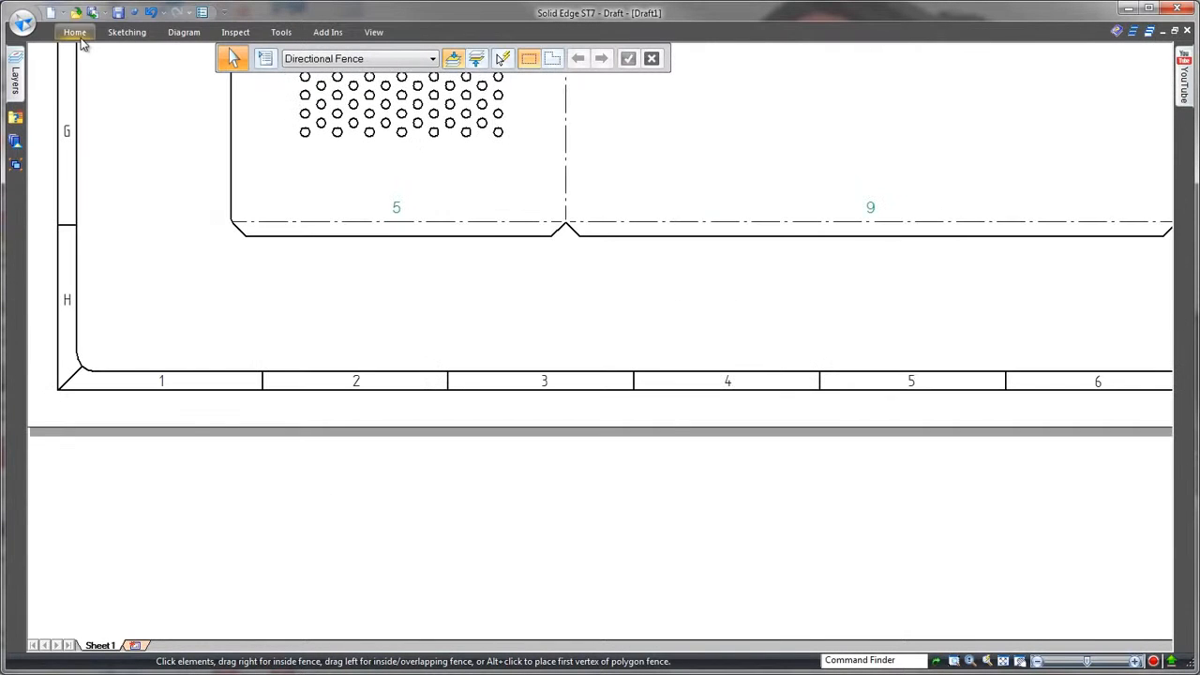
{"action": "left_click", "coordinate": [75, 31]}
{"action": "left_click", "coordinate": [557, 86]}
{"action": "left_click", "coordinate": [600, 118]}
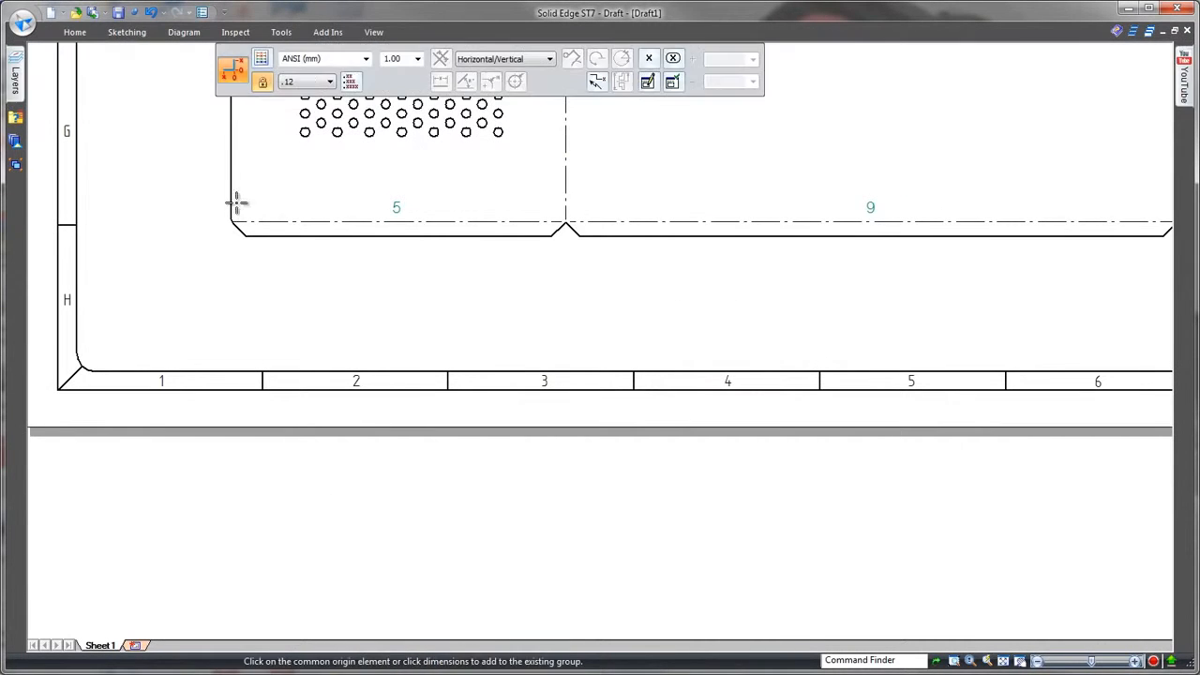